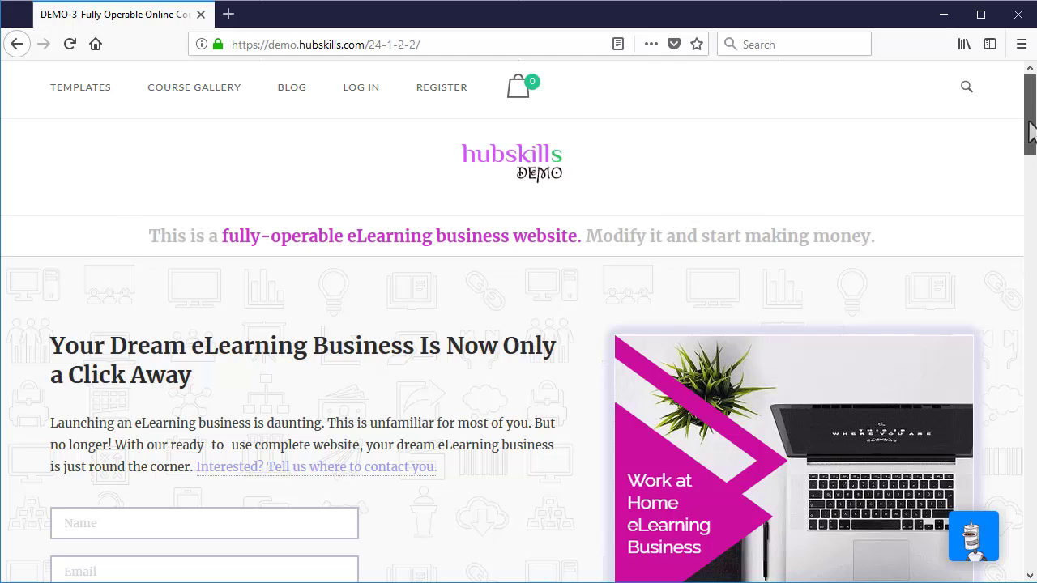
# Step: Look over the current demo page and the About Us 1 template page of the HubSkills demo site
pyautogui.scroll(-3, 1025, 154)
pyautogui.moveTo(1025, 154); pyautogui.dragTo(926, 148)
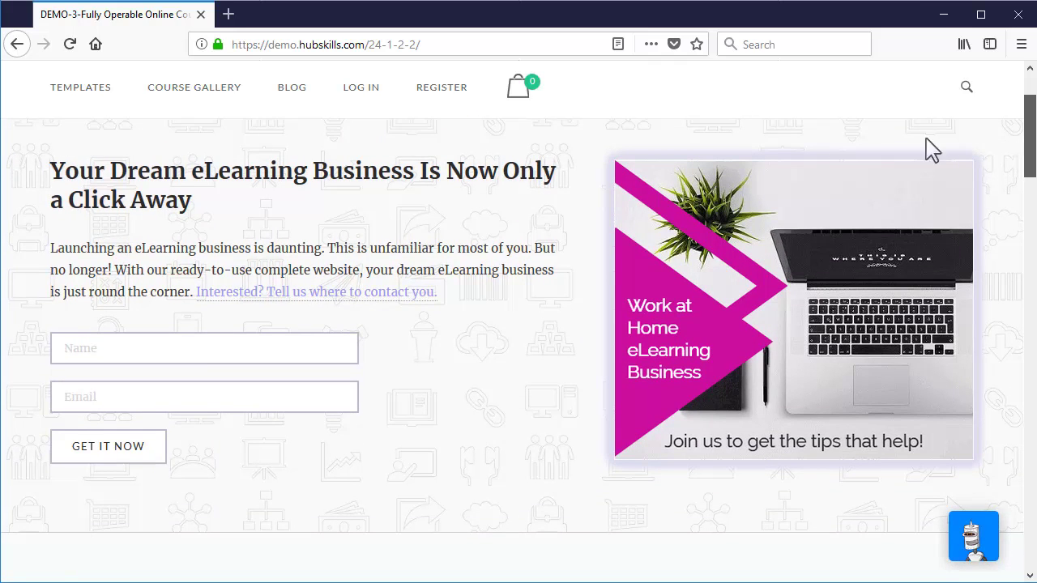
pyautogui.moveTo(84, 102)
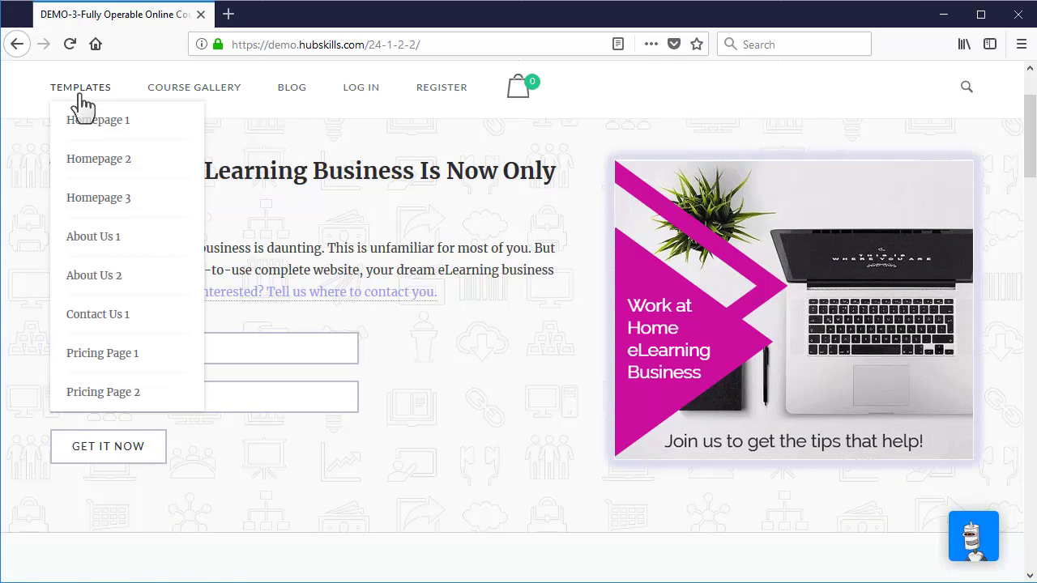
pyautogui.click(93, 252)
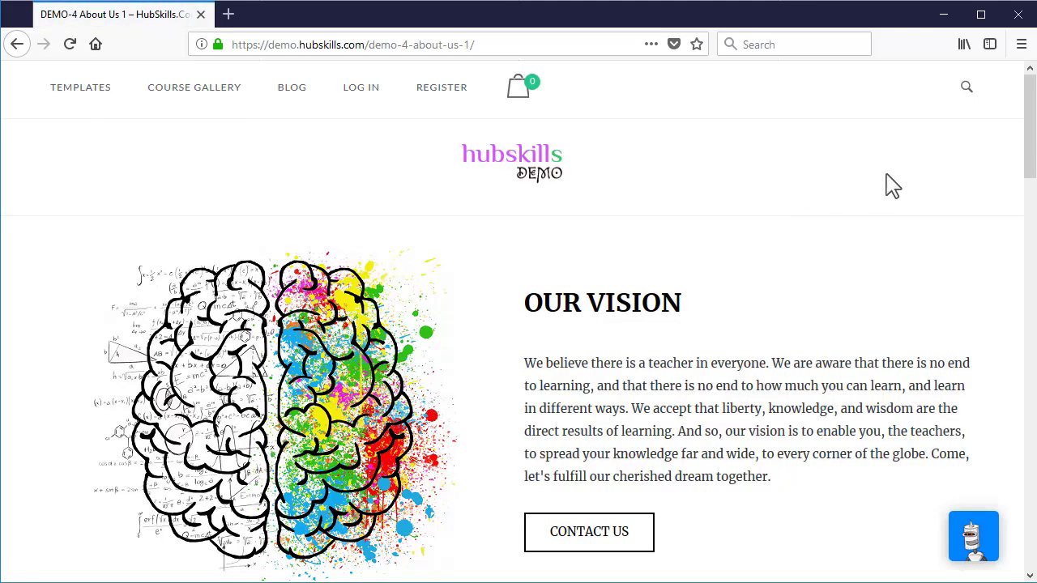
pyautogui.moveTo(1026, 138); pyautogui.dragTo(981, 132)
# Step: Open the Pricing Page 1 template and inspect its web address
pyautogui.moveTo(89, 116)
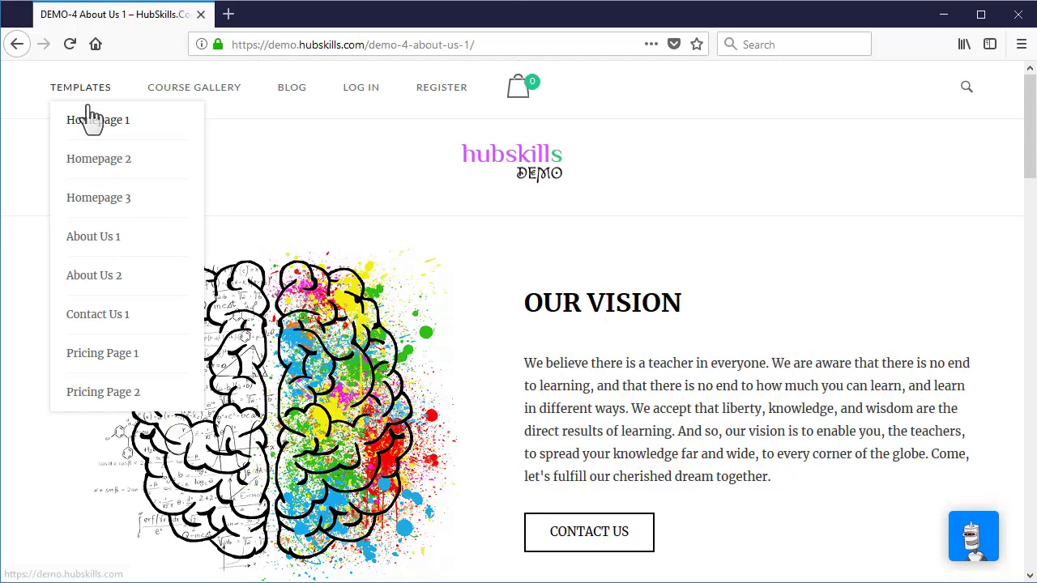
pyautogui.click(132, 357)
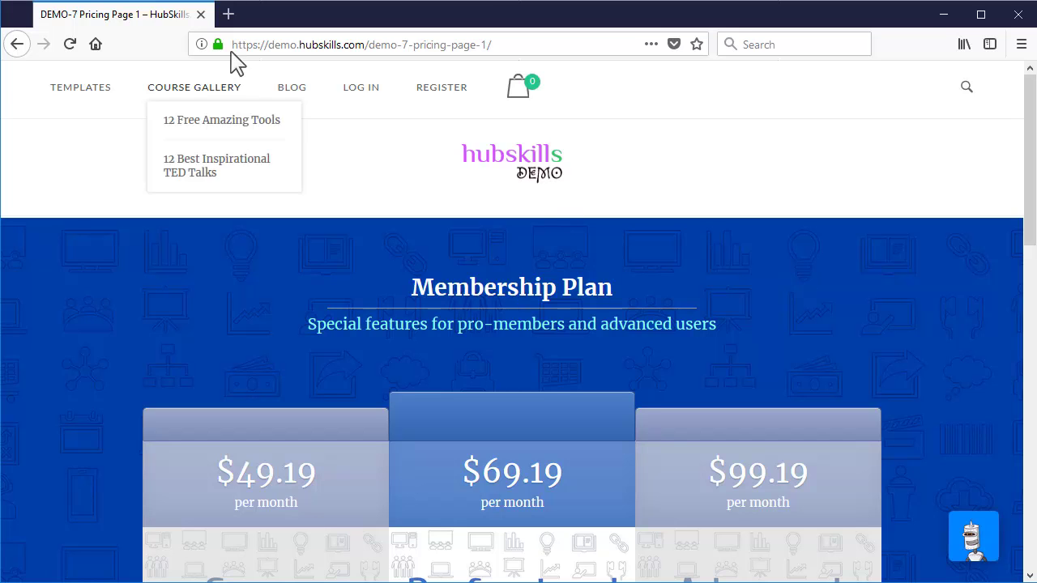
pyautogui.click(305, 46)
pyautogui.click(371, 45)
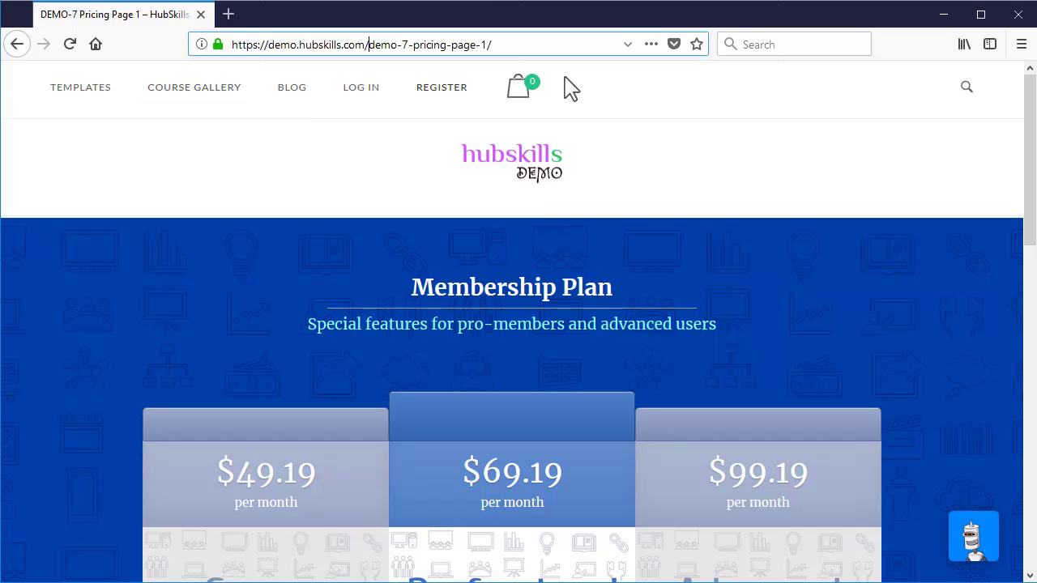
pyautogui.click(702, 143)
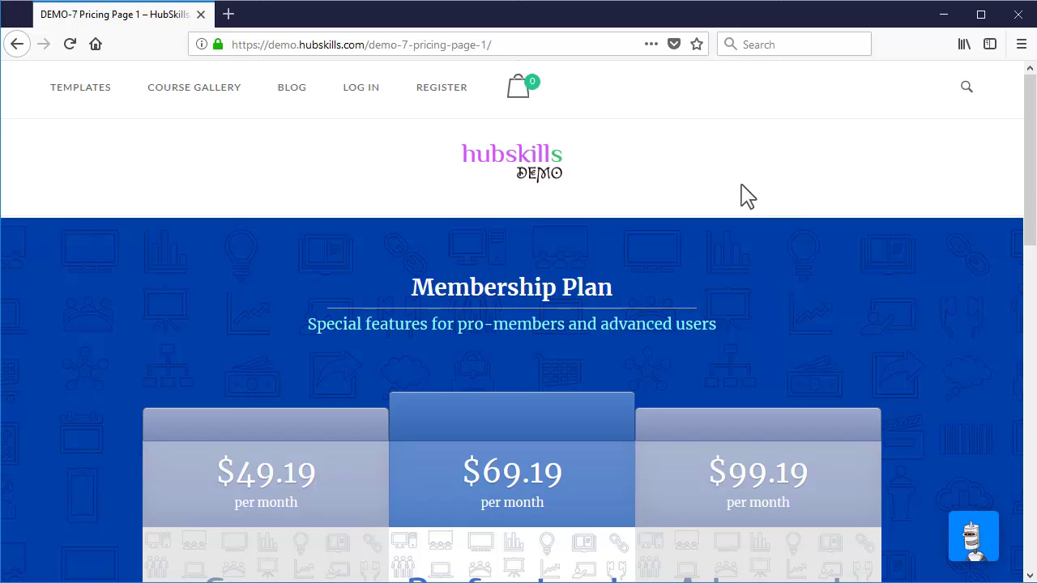
# Step: Check the pricing page's responsive layout in a browser window narrowed to phone width, and close that window
pyautogui.moveTo(1029, 185)
pyautogui.mouseDown()
pyautogui.moveTo(1032, 284)
pyautogui.moveTo(1023, 172)
pyautogui.mouseUp()
pyautogui.moveTo(1027, 123); pyautogui.dragTo(406, 156)
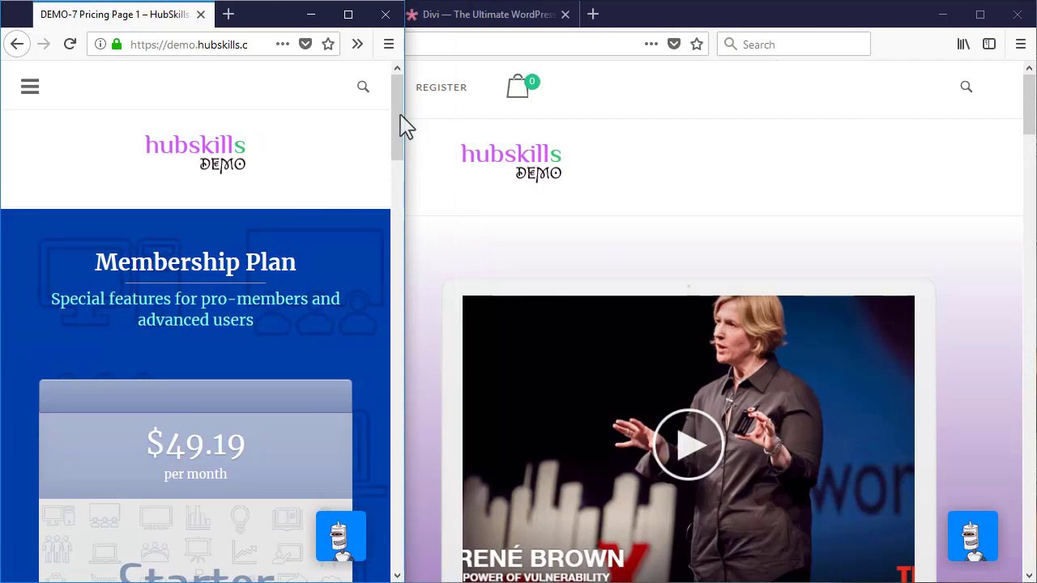
pyautogui.moveTo(396, 106); pyautogui.dragTo(398, 143)
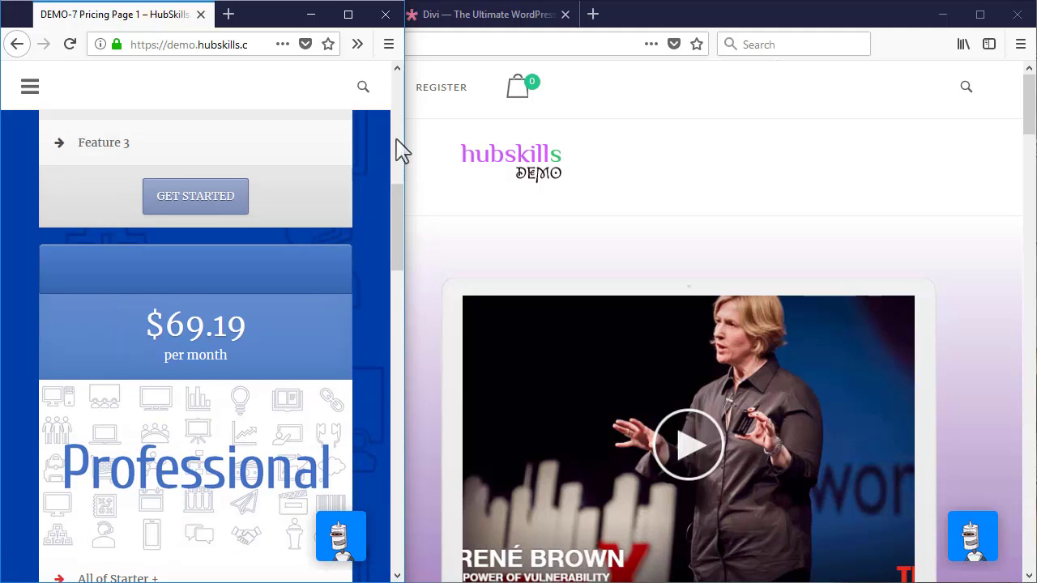
pyautogui.click(386, 14)
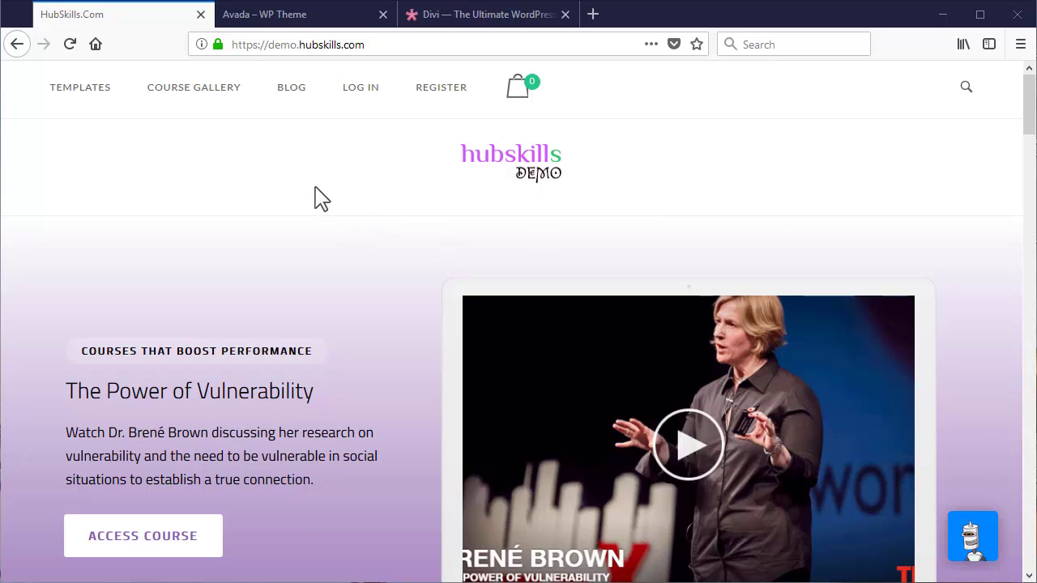
# Step: View the Avada and Divi WordPress theme websites
pyautogui.click(297, 23)
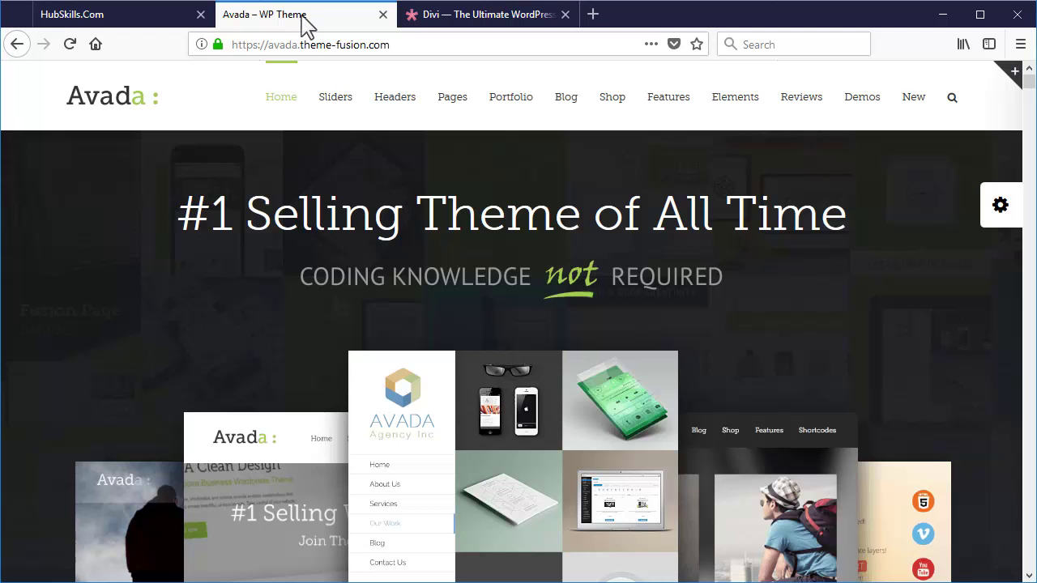
pyautogui.click(519, 26)
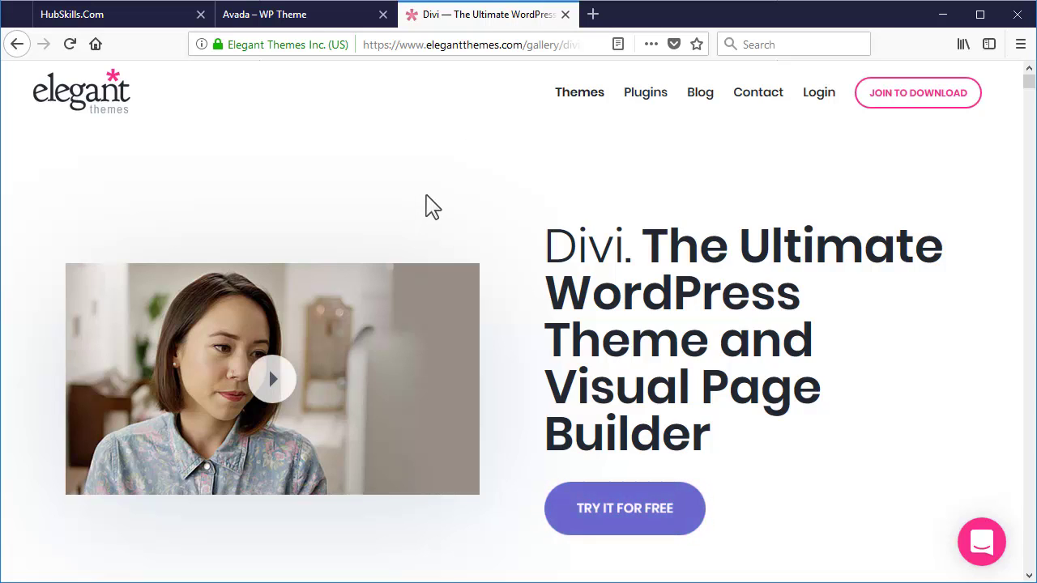
# Step: View the SiteOrigin Unwind theme page and highlight the word "WooCommerce" in its subtitle
pyautogui.click(135, 25)
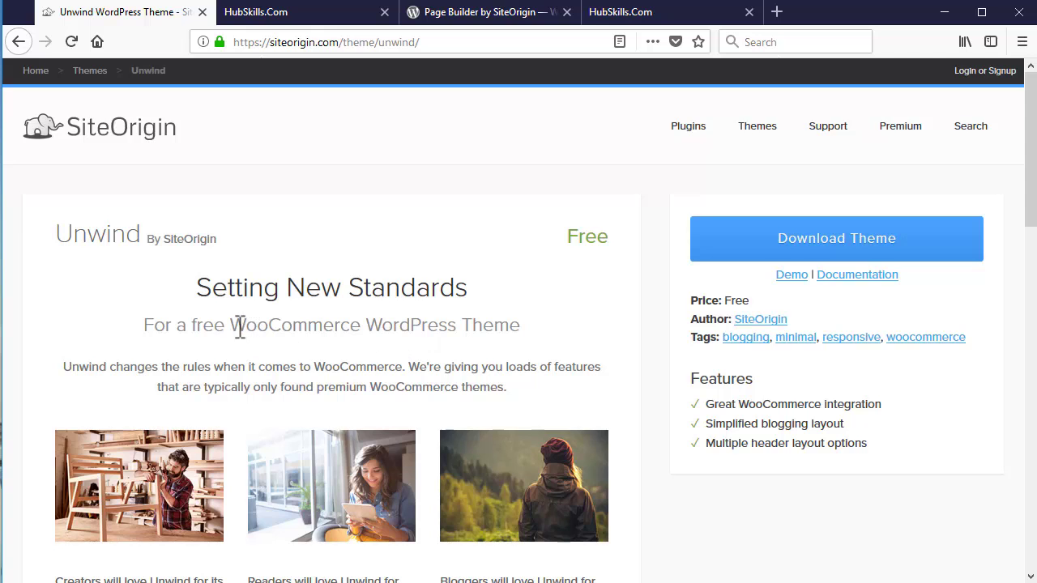
pyautogui.moveTo(232, 330); pyautogui.dragTo(366, 332)
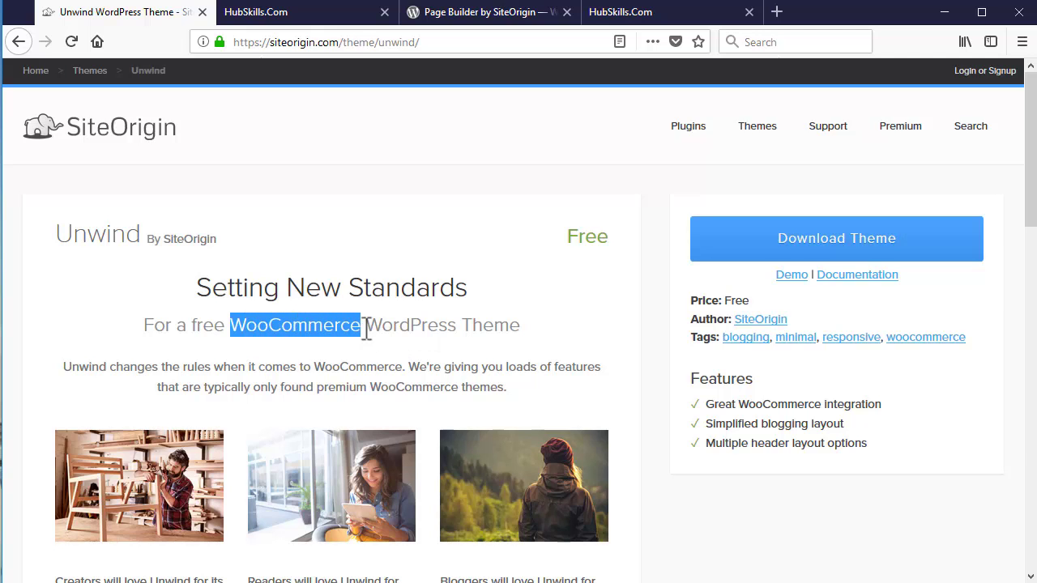
pyautogui.click(448, 252)
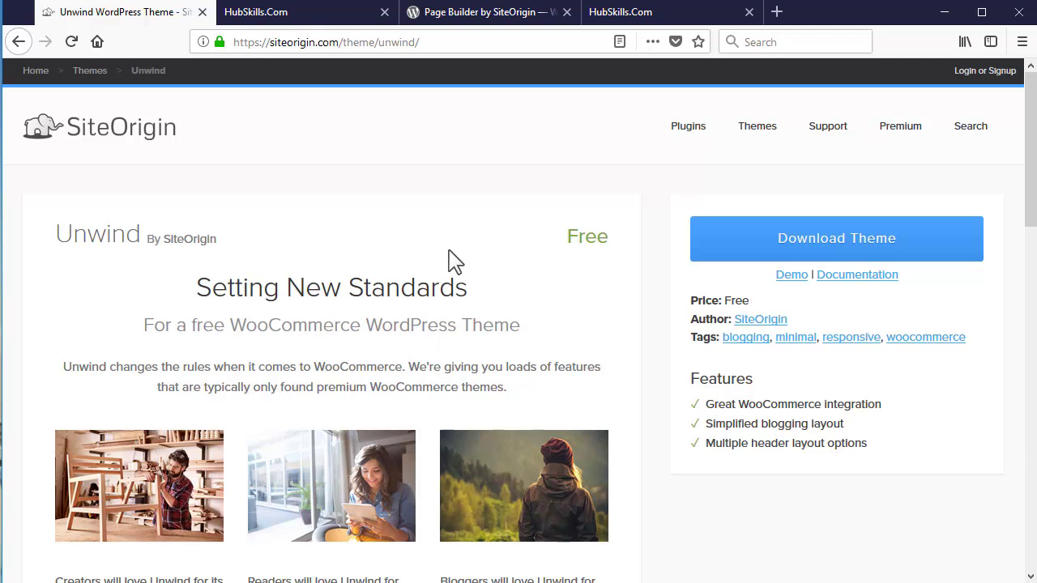
# Step: On the HubSkills demo site, open the 12 Free Amazing Tools course and continue to its product page
pyautogui.click(307, 24)
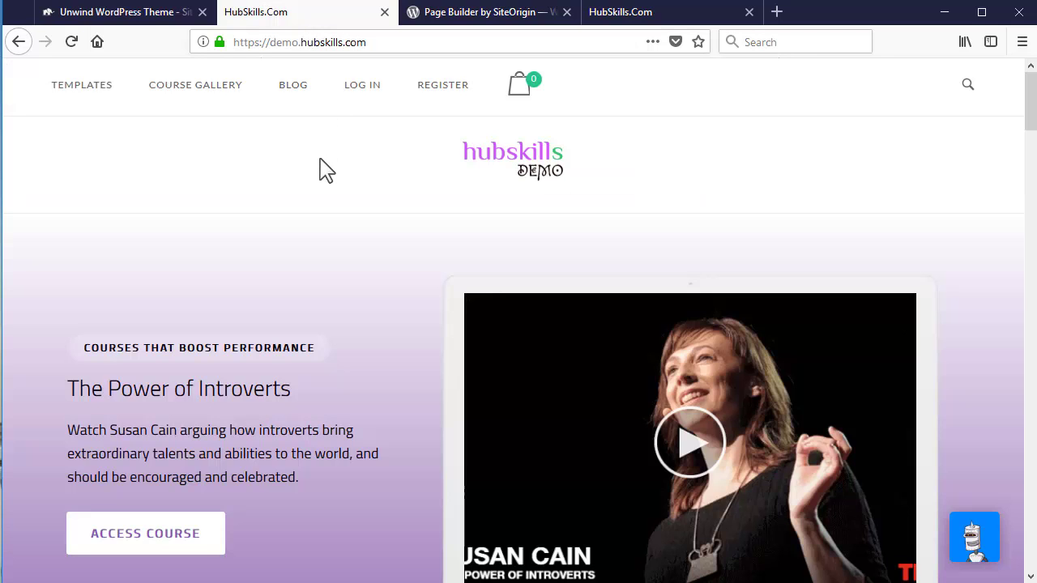
pyautogui.moveTo(213, 88)
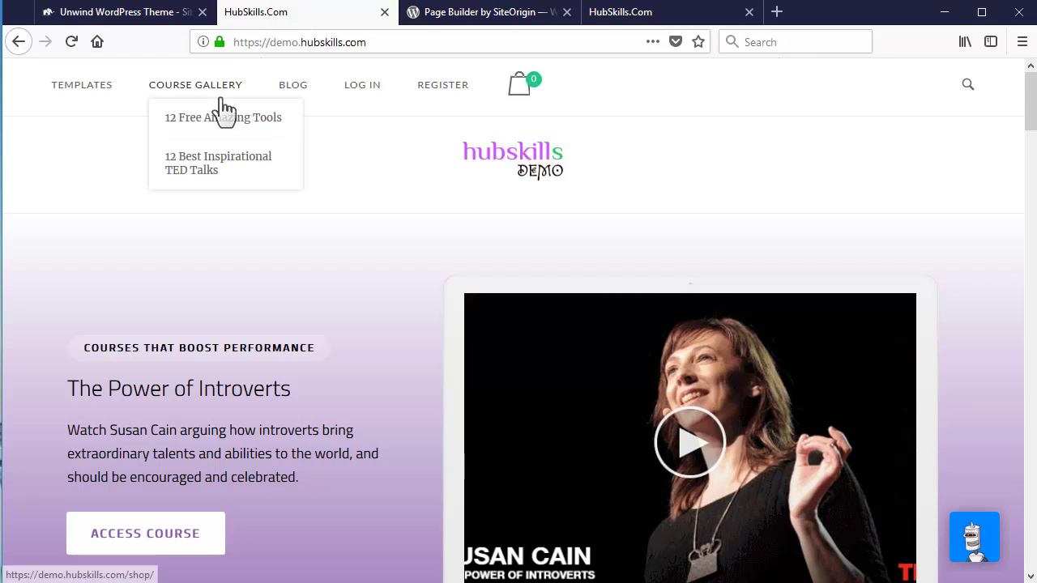
pyautogui.click(219, 123)
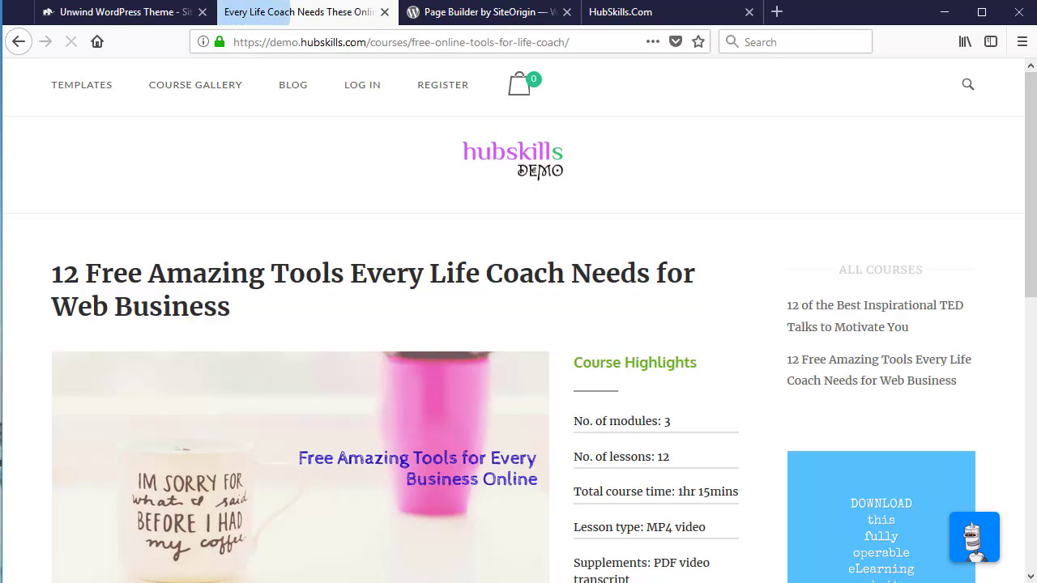
pyautogui.moveTo(1029, 169); pyautogui.dragTo(1019, 408)
pyautogui.click(172, 402)
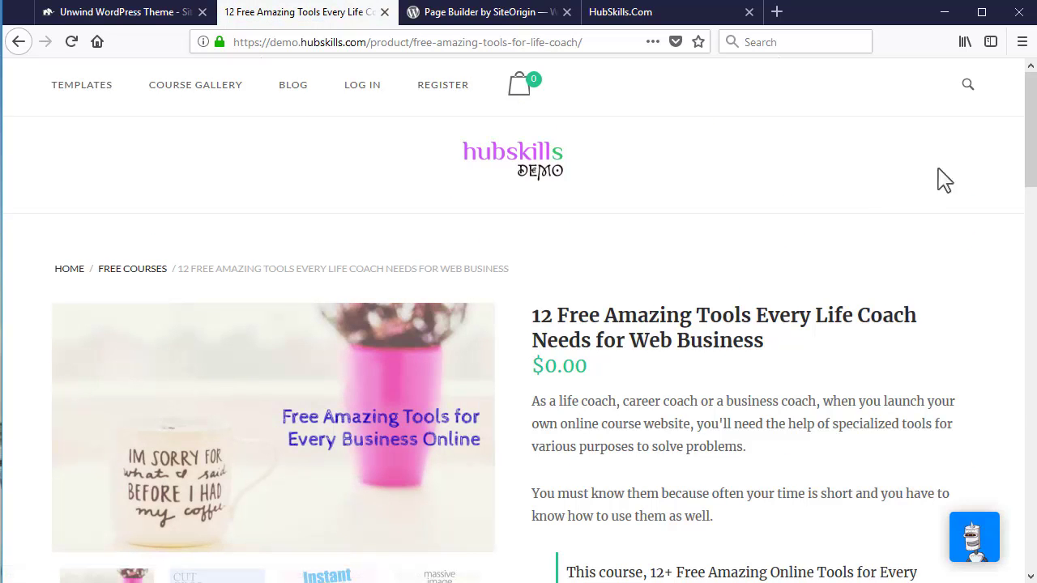
# Step: Add the 12 Free Amazing Tools course to the cart and update its quantity to 2
pyautogui.moveTo(1034, 110); pyautogui.dragTo(1012, 176)
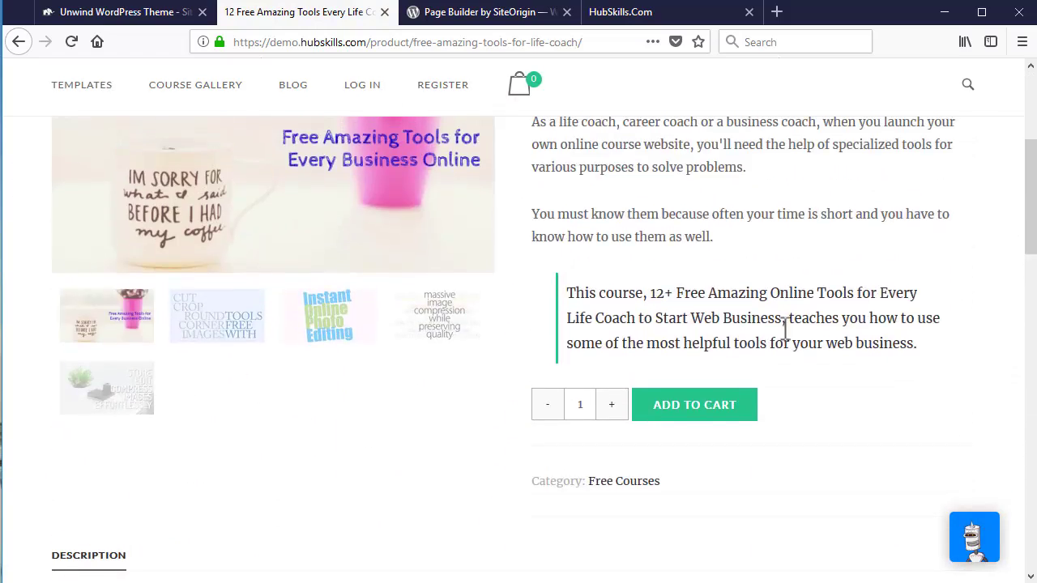
pyautogui.click(671, 405)
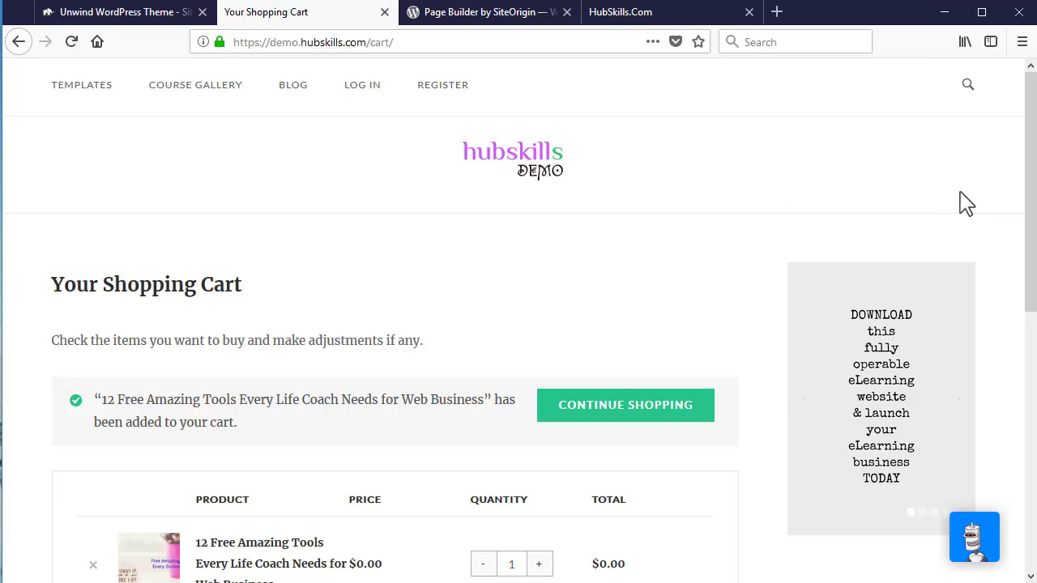
pyautogui.moveTo(1029, 166); pyautogui.dragTo(1011, 294)
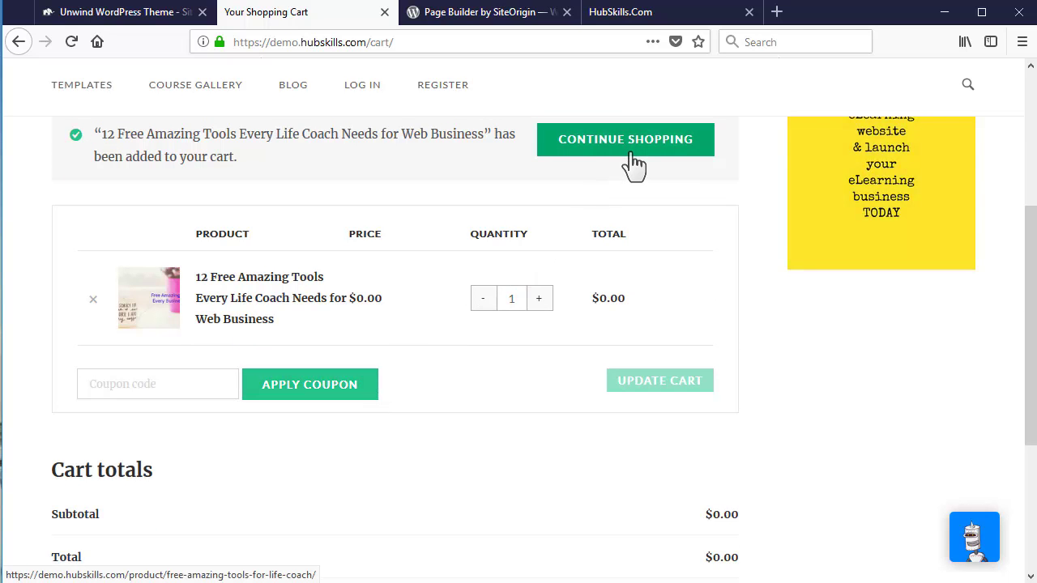
pyautogui.click(539, 299)
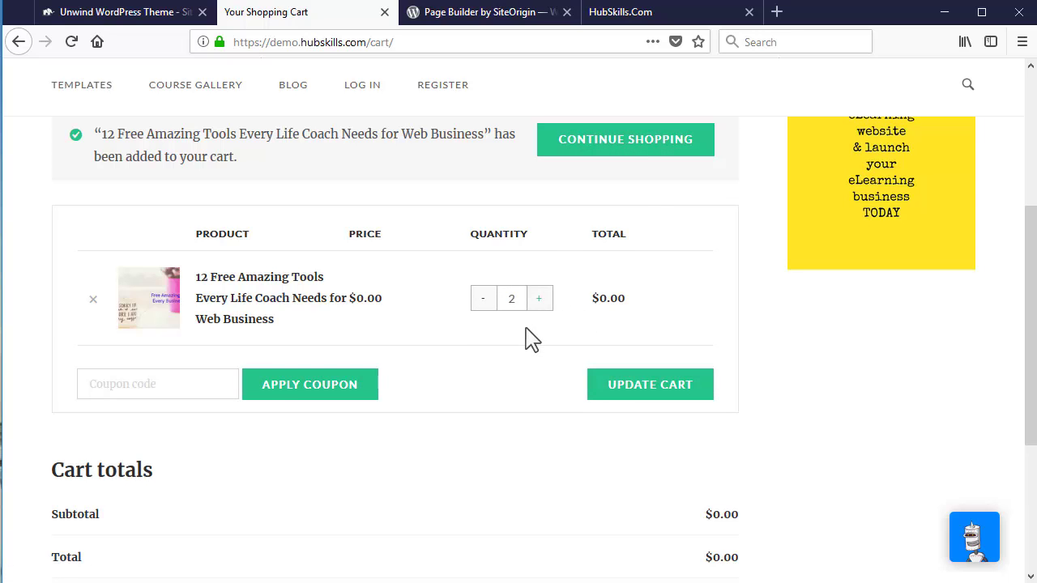
pyautogui.click(672, 392)
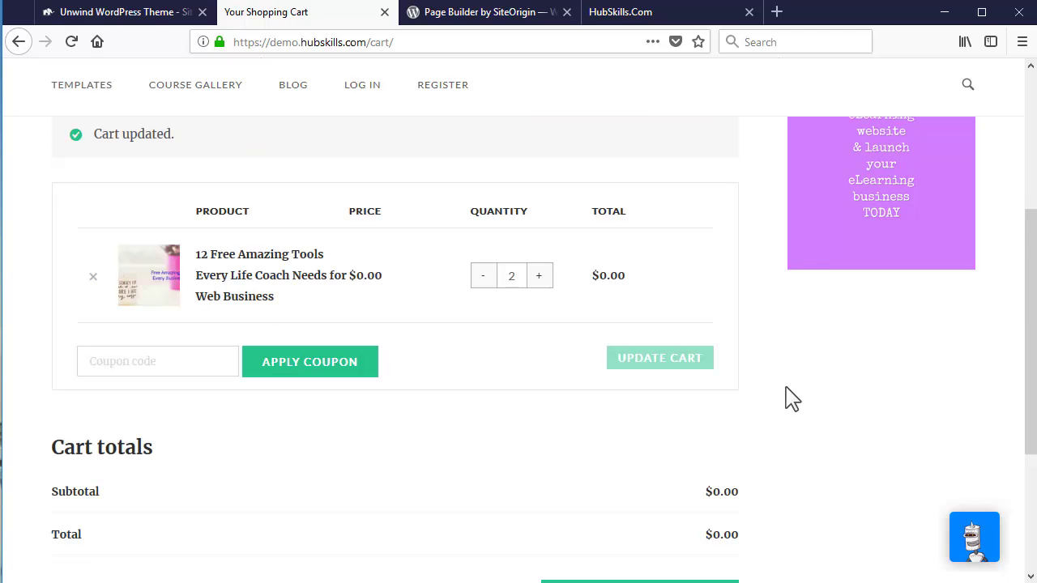
# Step: Proceed to checkout and review the billing fields and order summary
pyautogui.moveTo(1027, 332); pyautogui.dragTo(1029, 387)
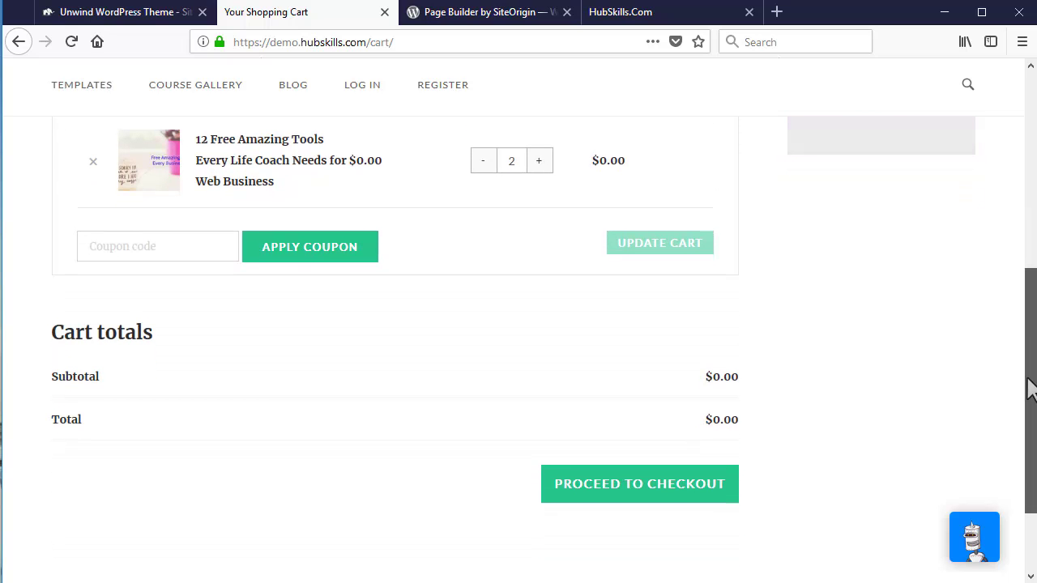
pyautogui.click(644, 504)
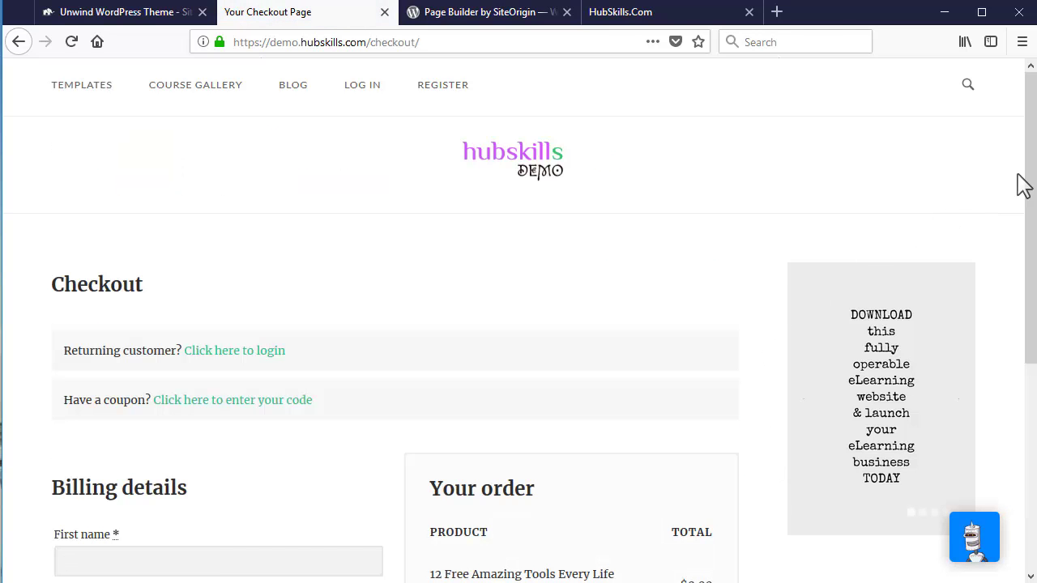
pyautogui.moveTo(1027, 183); pyautogui.dragTo(1029, 356)
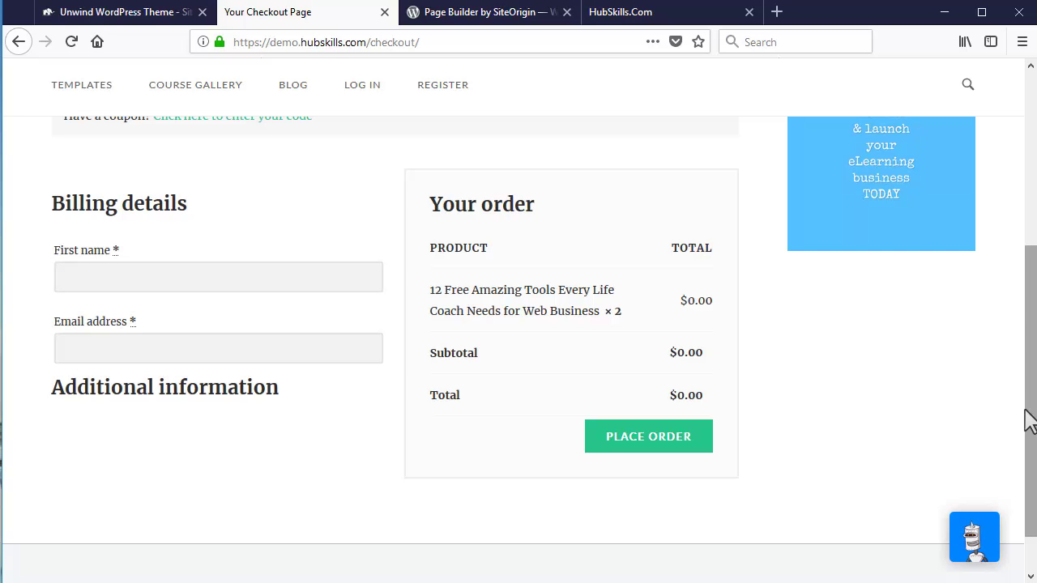
pyautogui.moveTo(1028, 421); pyautogui.dragTo(1028, 421)
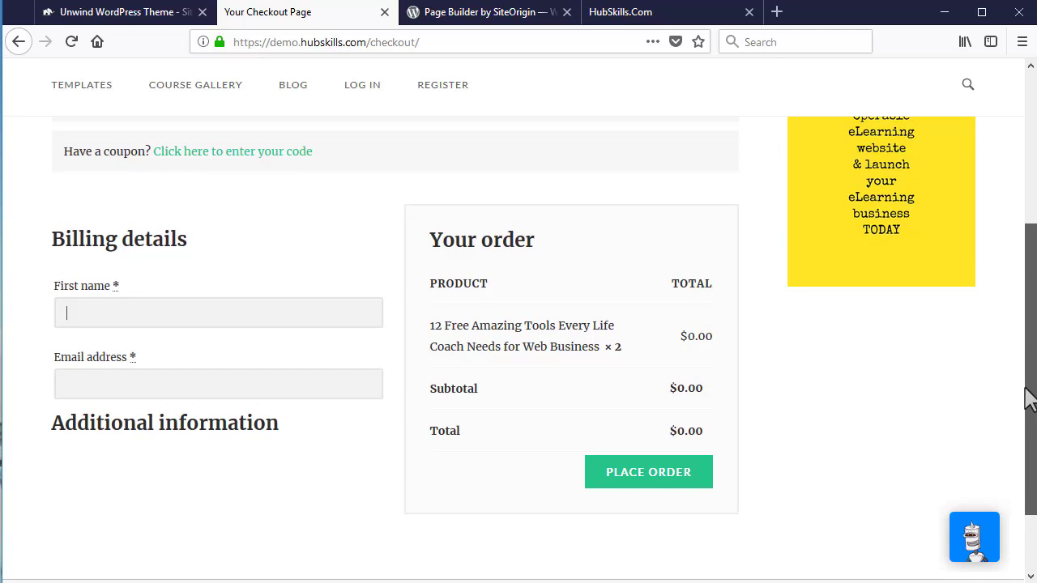
pyautogui.moveTo(1025, 389); pyautogui.dragTo(1020, 213)
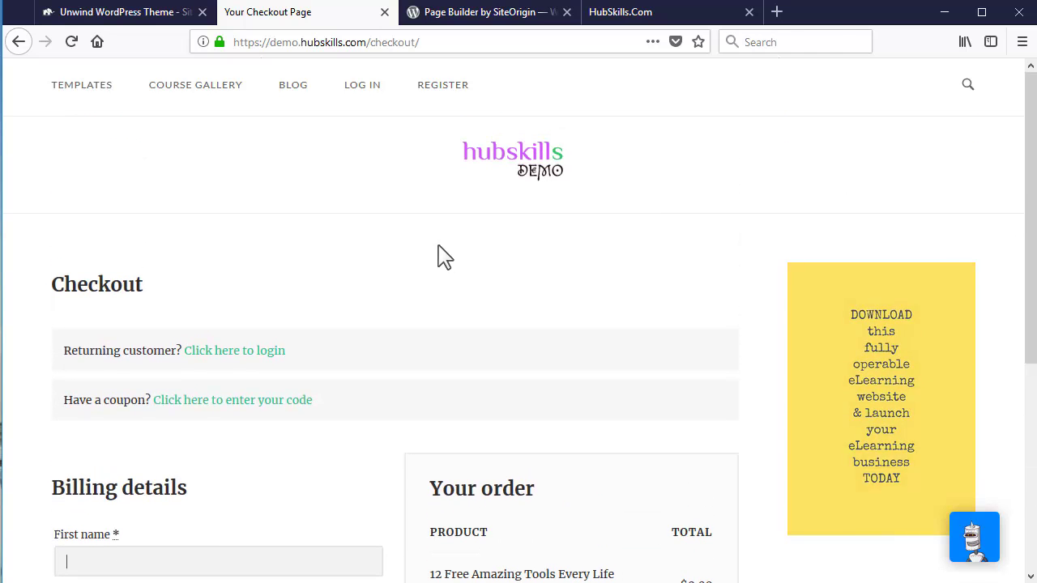
# Step: Look at the Unwind theme page again and examine the Page Builder by SiteOrigin plugin's description and ratings
pyautogui.moveTo(167, 95)
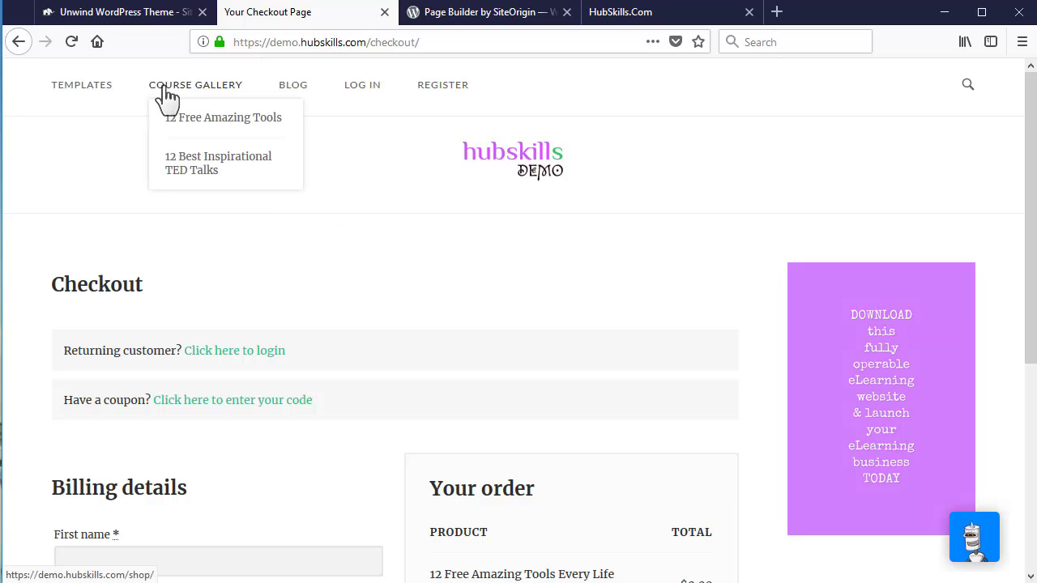
pyautogui.click(136, 19)
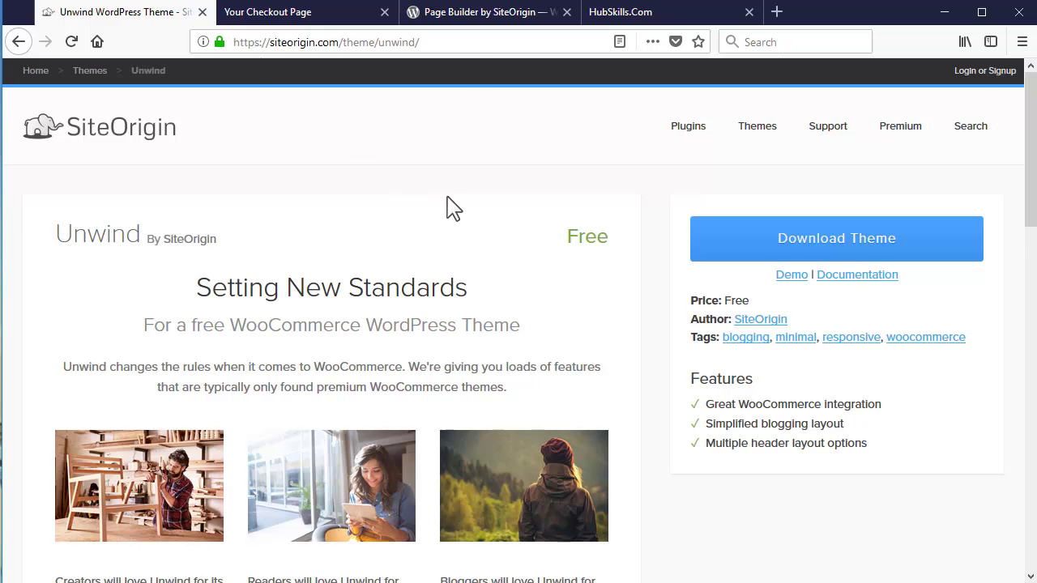
pyautogui.click(492, 12)
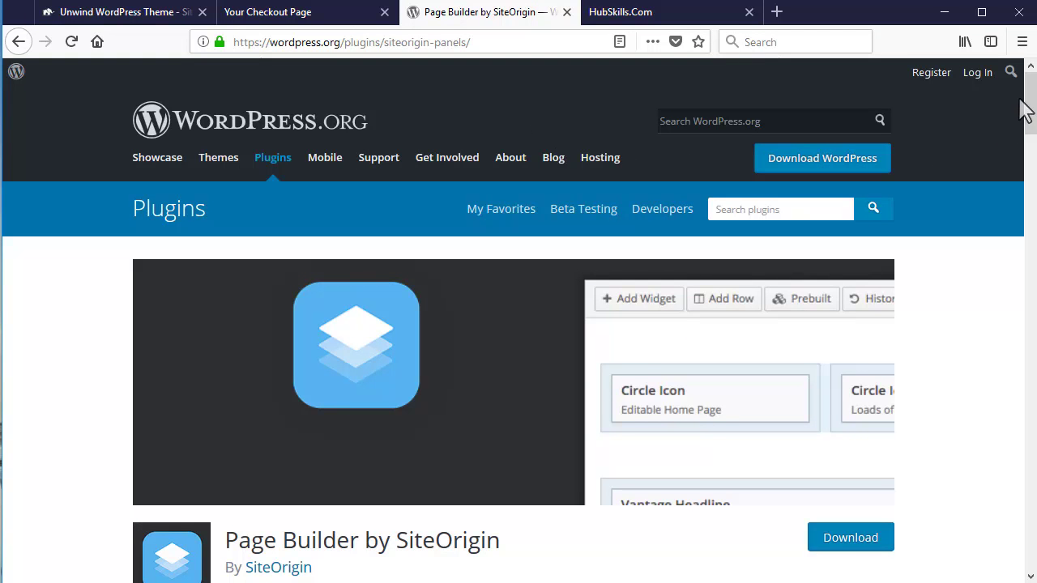
pyautogui.moveTo(1027, 102); pyautogui.dragTo(1028, 182)
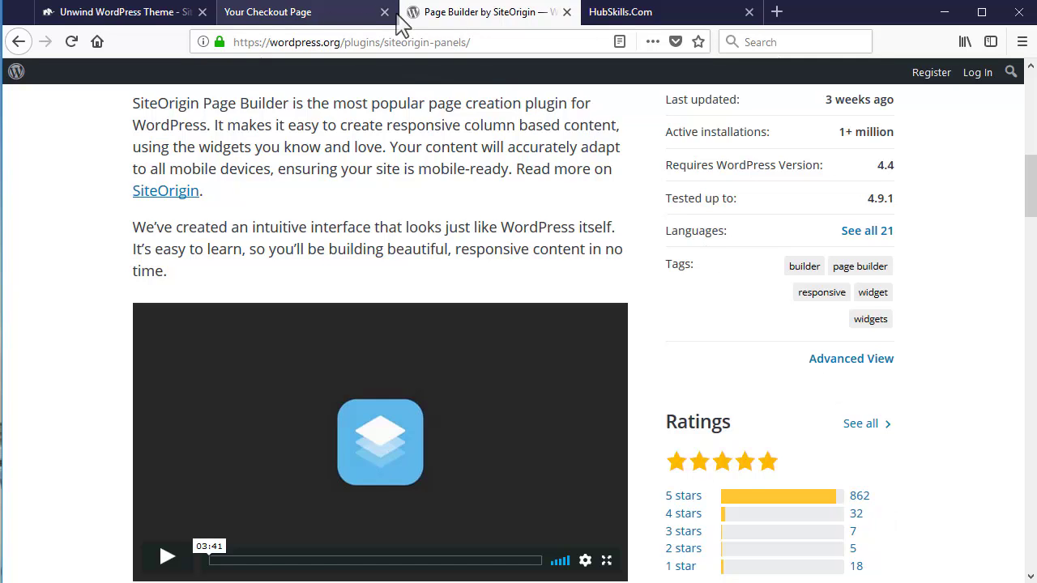
# Step: Open the login page of the HubSkills demo site from its homepage
pyautogui.click(680, 22)
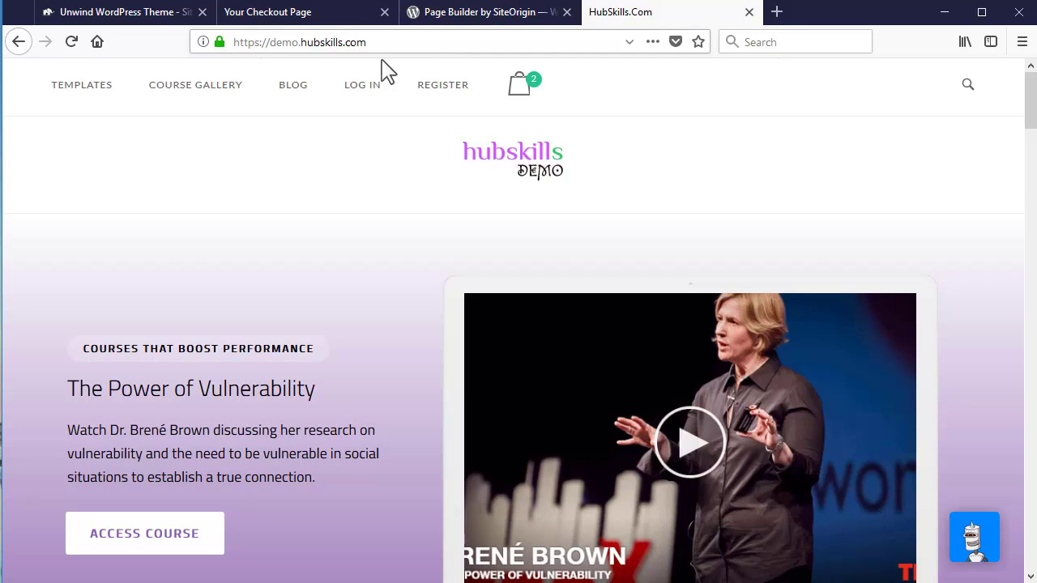
pyautogui.click(357, 87)
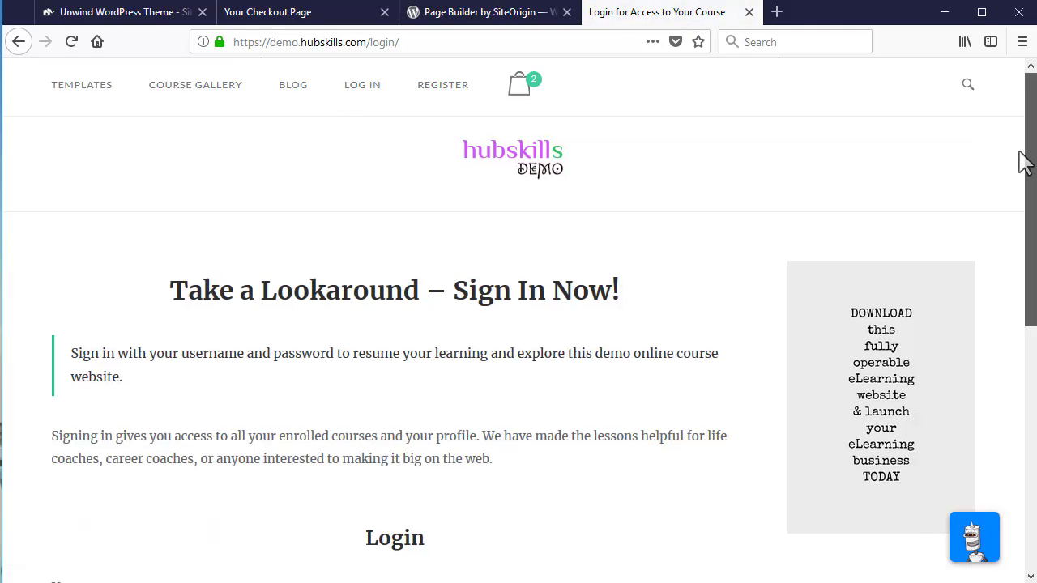
# Step: Log in to the demo site's admin dashboard with the prefilled credentials and start a new page
pyautogui.moveTo(1024, 154); pyautogui.dragTo(998, 310)
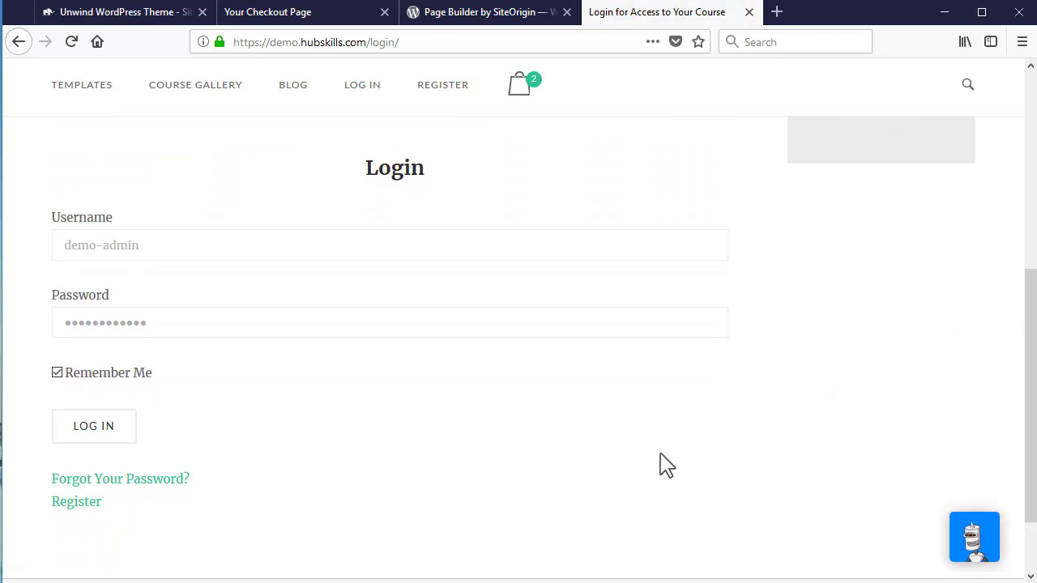
pyautogui.click(115, 442)
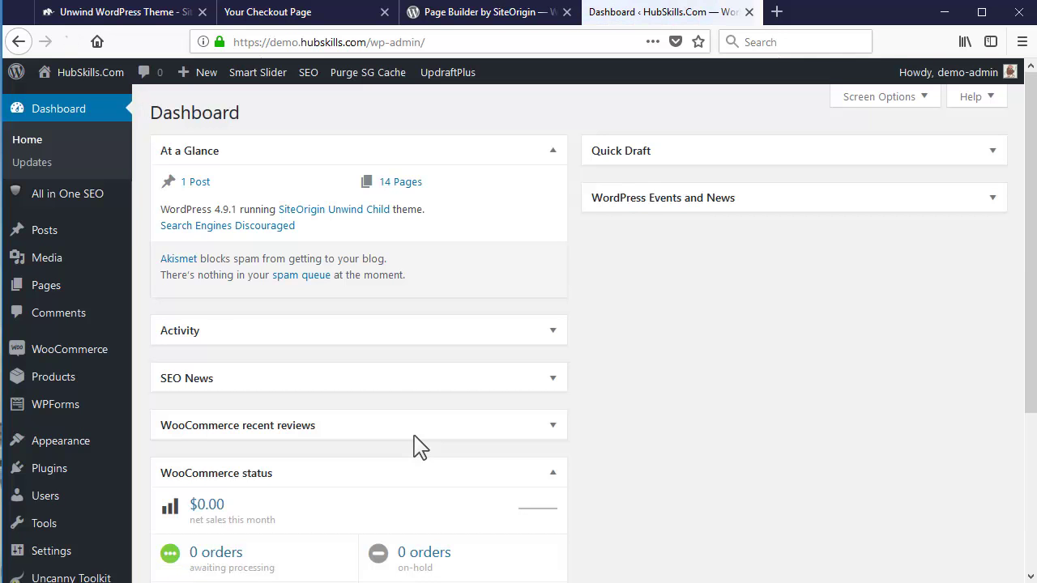
pyautogui.moveTo(114, 293)
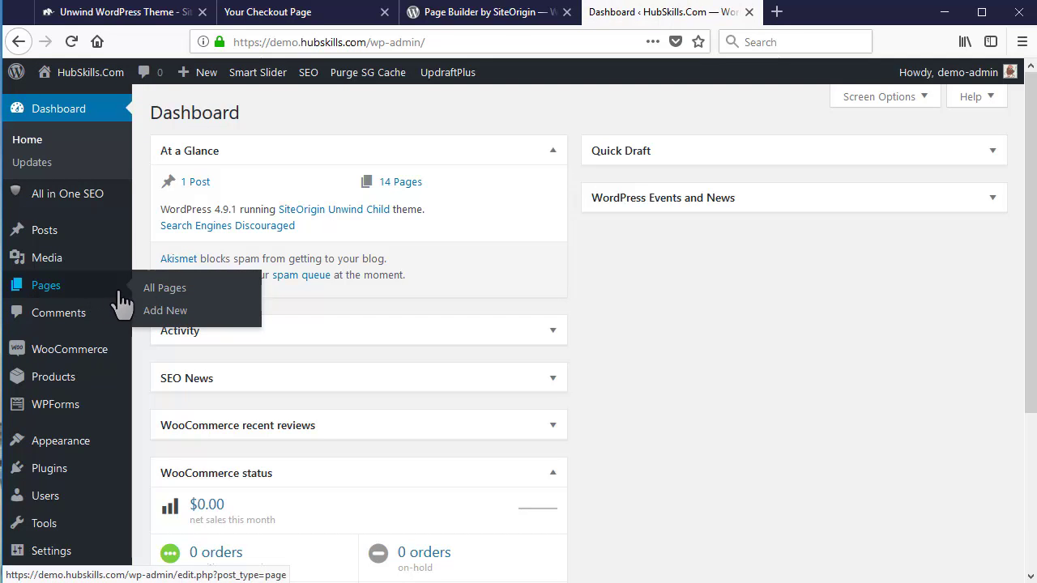
pyautogui.click(189, 316)
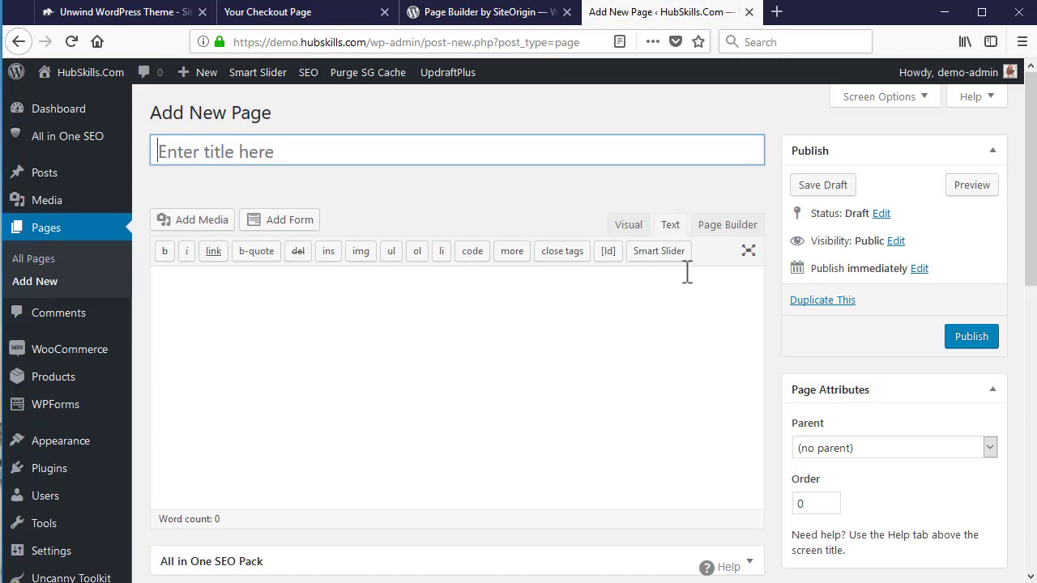
# Step: Switch the new page to Page Builder and browse the prebuilt layouts in the Layouts Directory
pyautogui.click(727, 227)
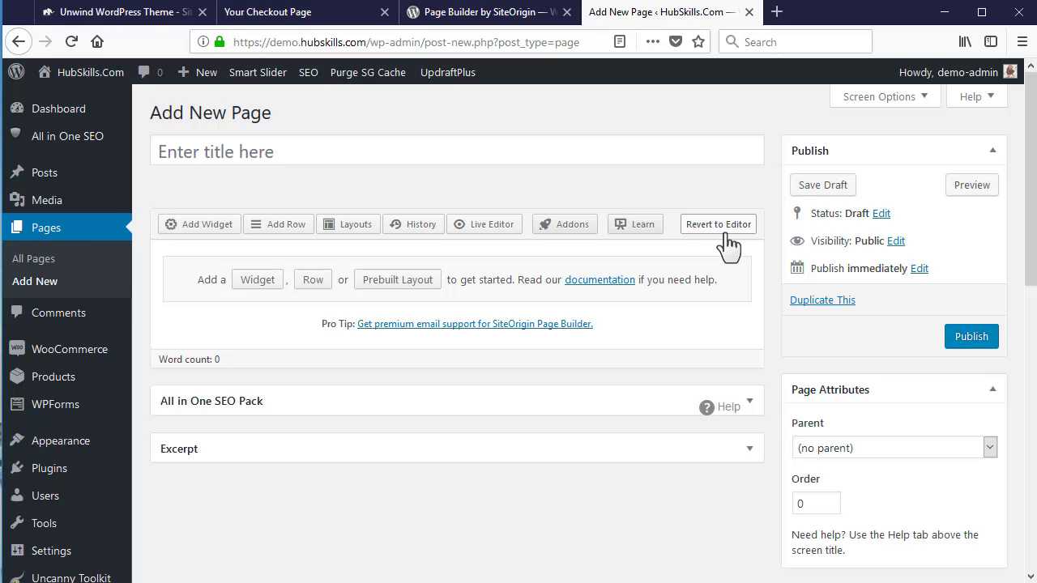
pyautogui.click(402, 280)
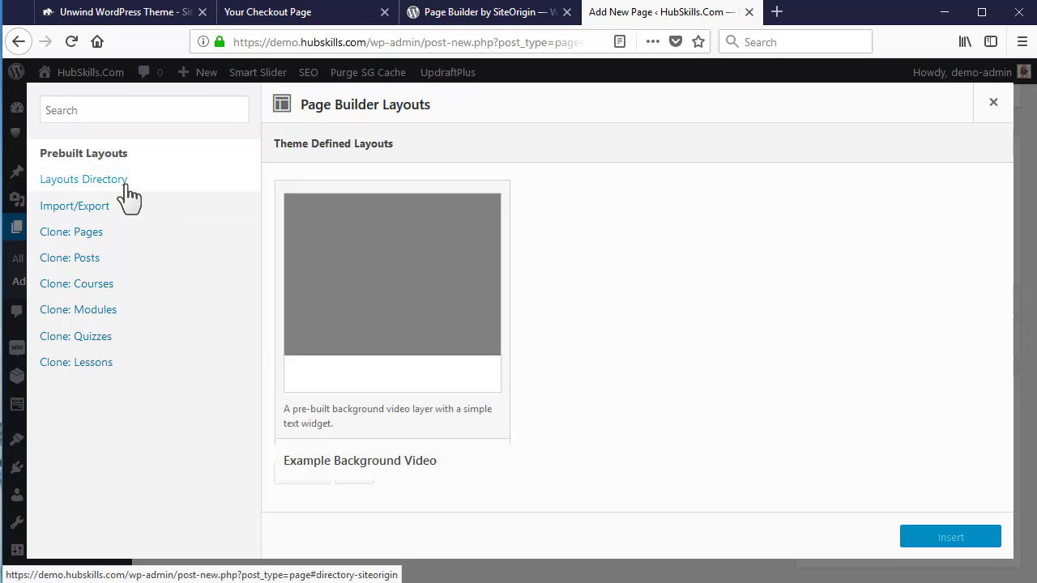
pyautogui.click(89, 180)
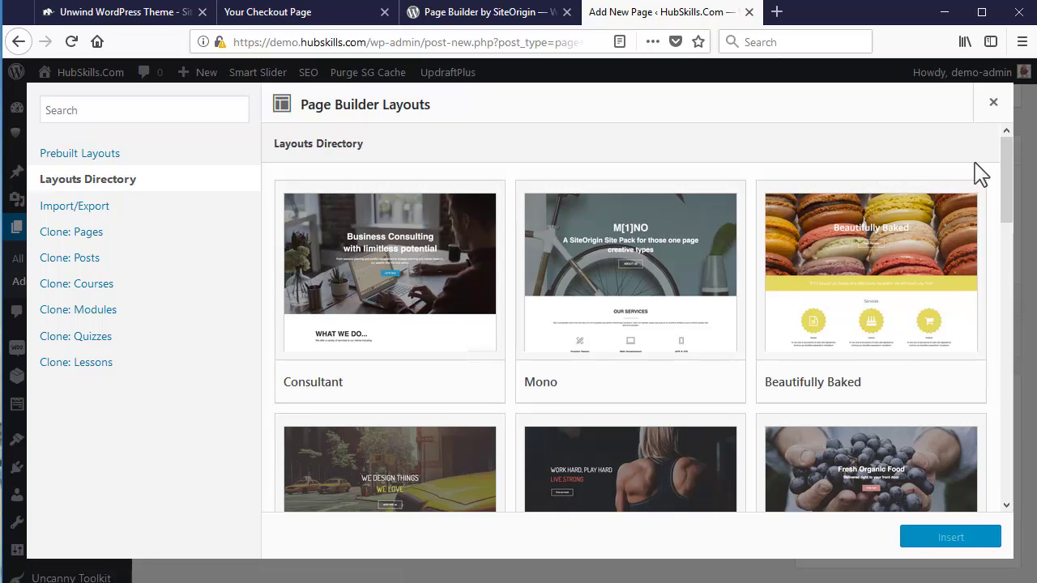
pyautogui.moveTo(1004, 157); pyautogui.dragTo(1013, 377)
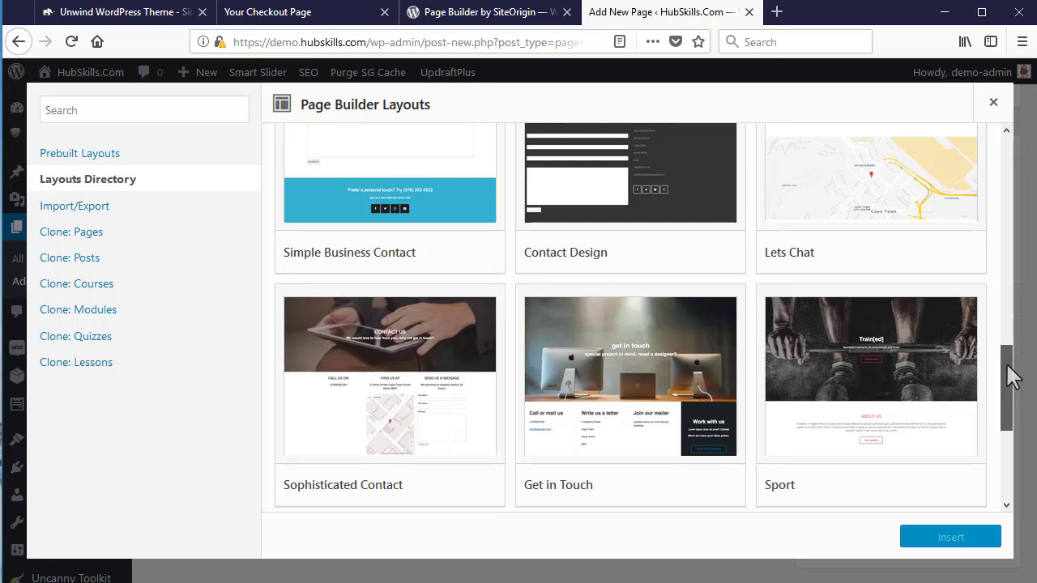
pyautogui.moveTo(1013, 377); pyautogui.dragTo(1013, 154)
# Step: Preview the Beautifully Baked layout on the SiteOrigin site and return to the layout selection
pyautogui.moveTo(964, 251)
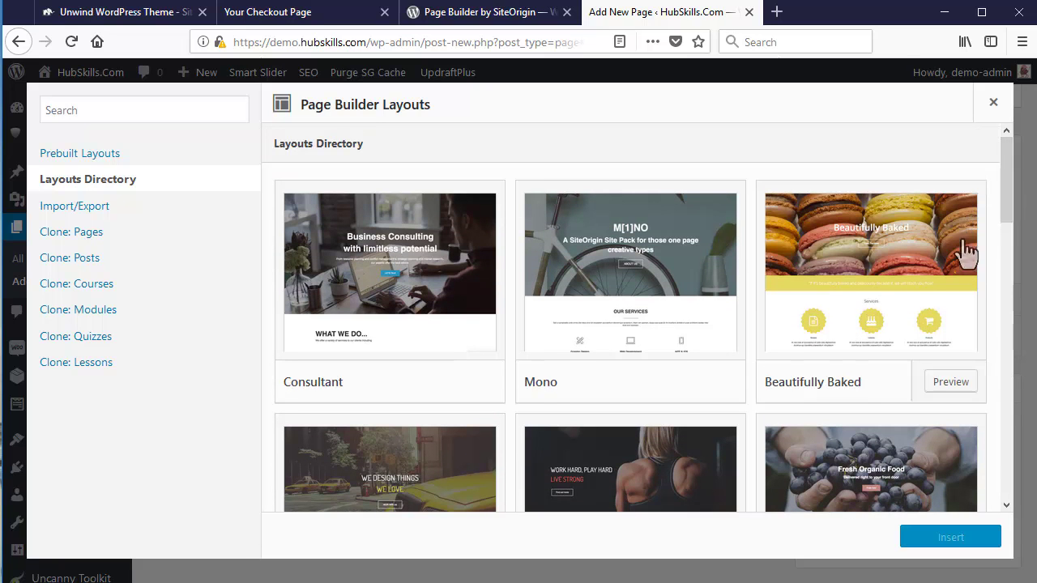
pyautogui.click(951, 382)
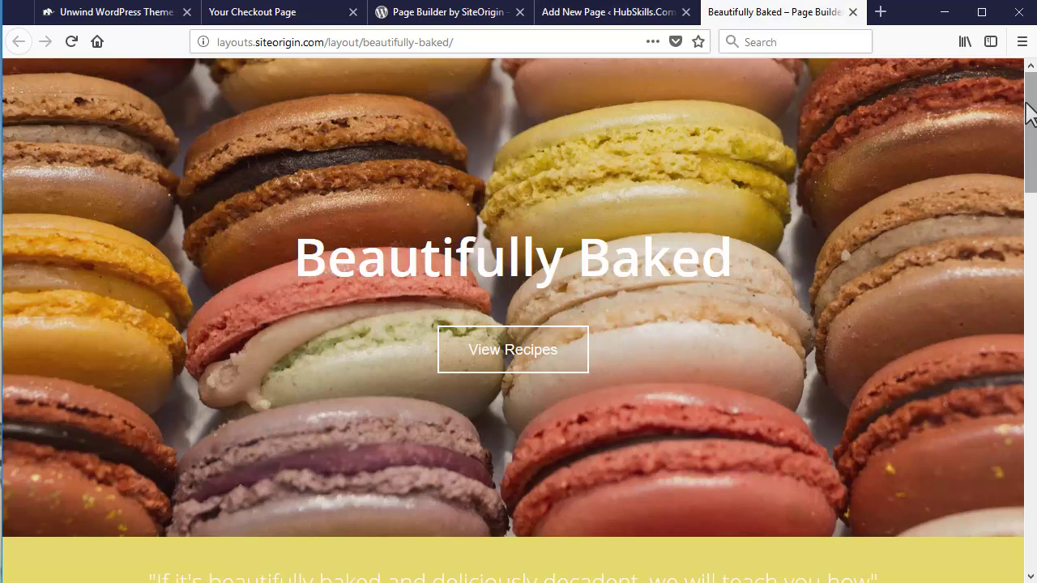
pyautogui.moveTo(1032, 116); pyautogui.dragTo(1021, 93)
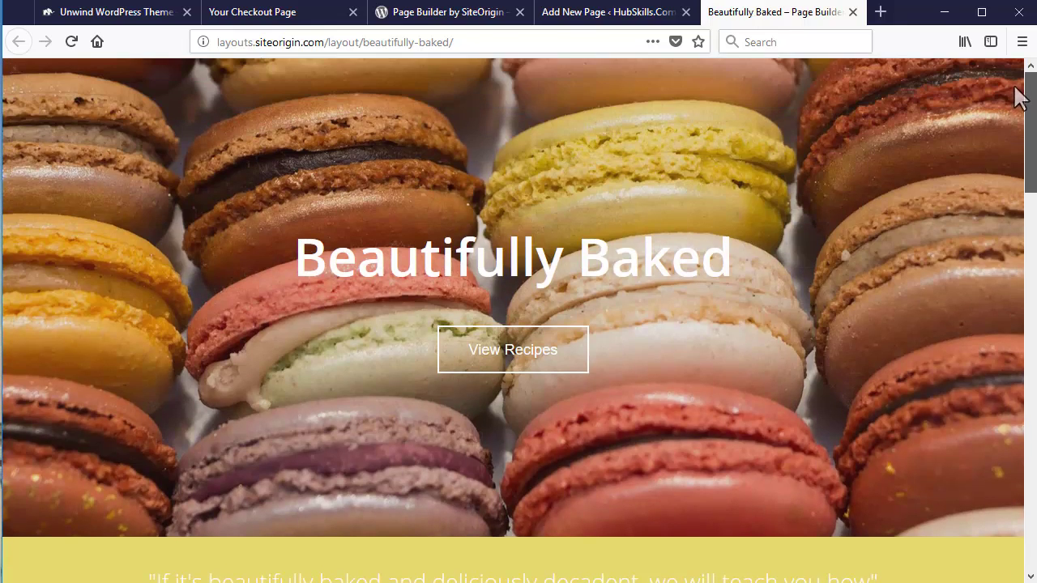
pyautogui.click(627, 13)
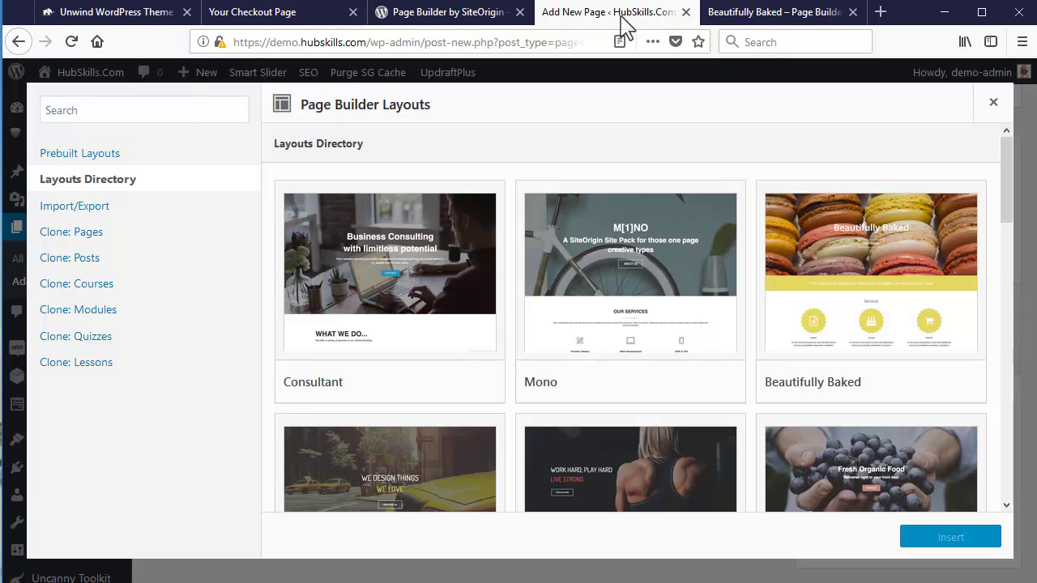
# Step: Insert the Beautifully Baked layout into the new page using the Insert after option
pyautogui.click(810, 242)
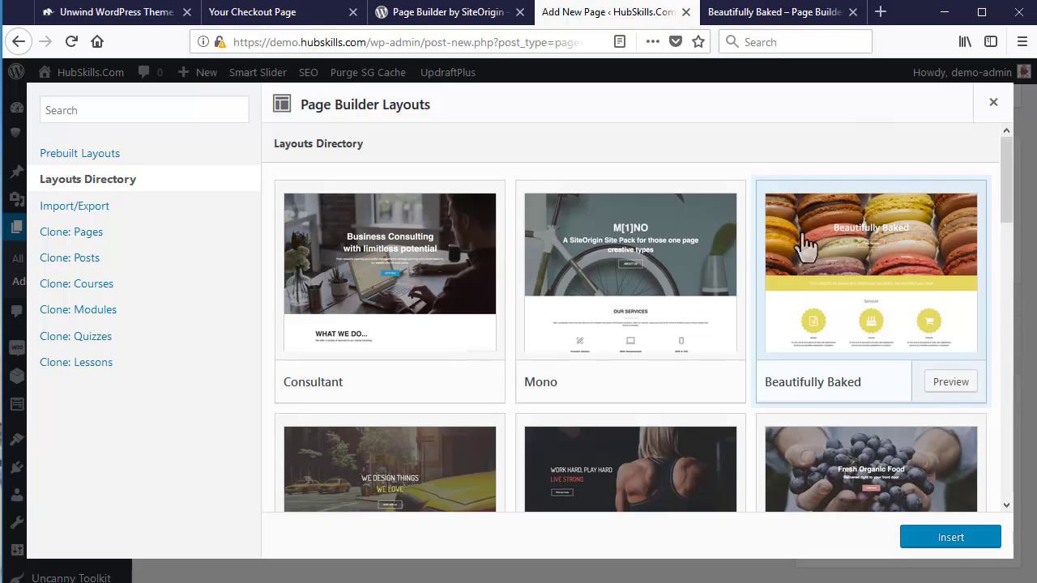
pyautogui.click(968, 538)
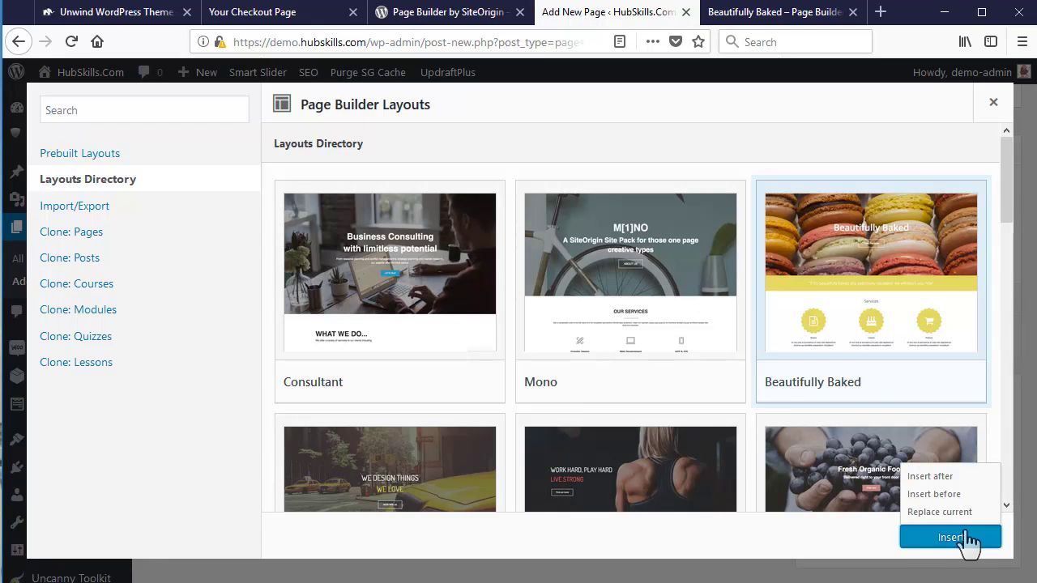
pyautogui.click(965, 480)
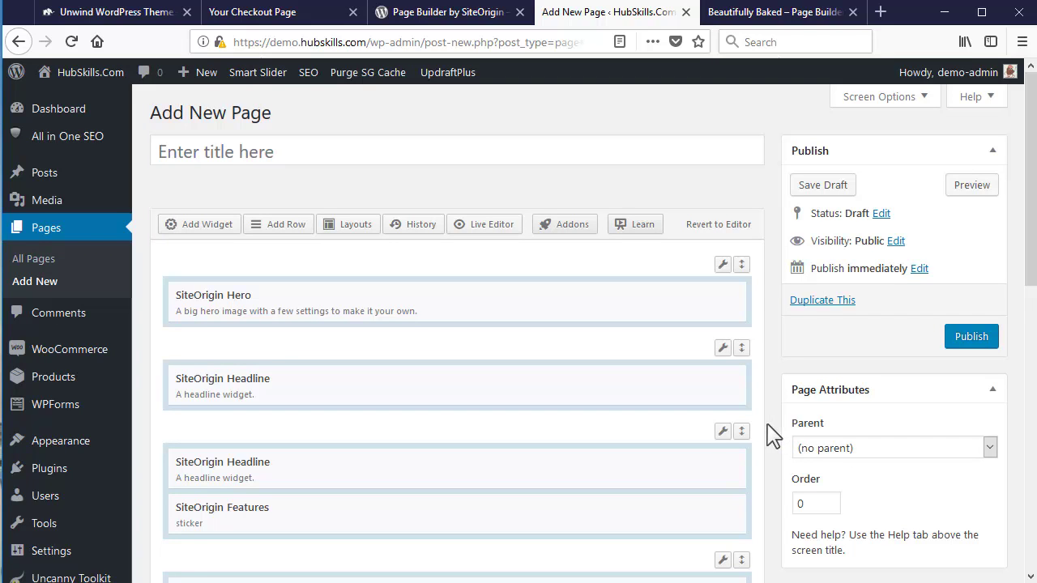
# Step: Look through the inserted layout's rows and set the page layout to No Sidebar
pyautogui.scroll(-3, 1030, 271)
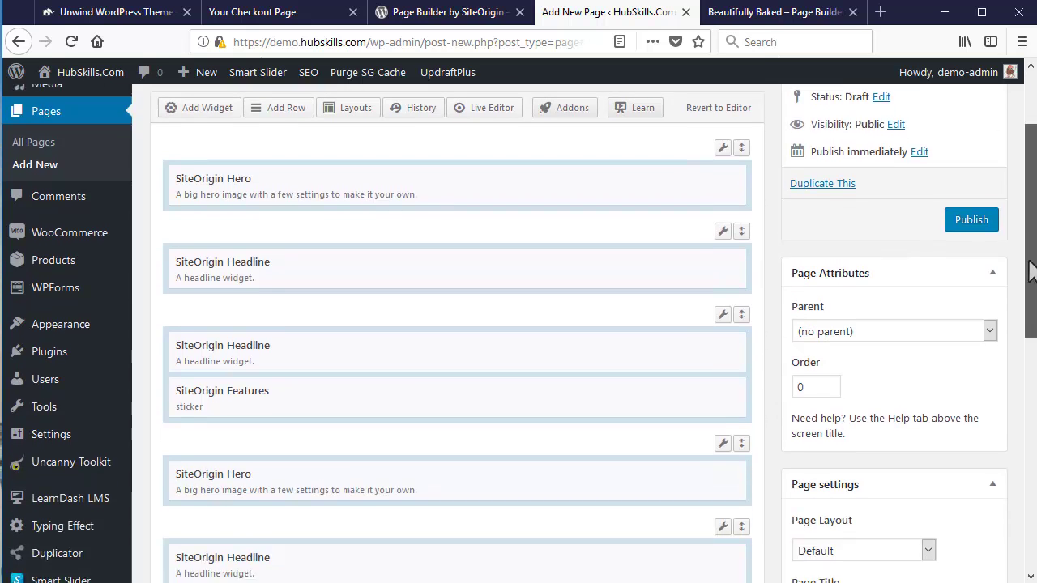
pyautogui.scroll(-7, 1031, 271)
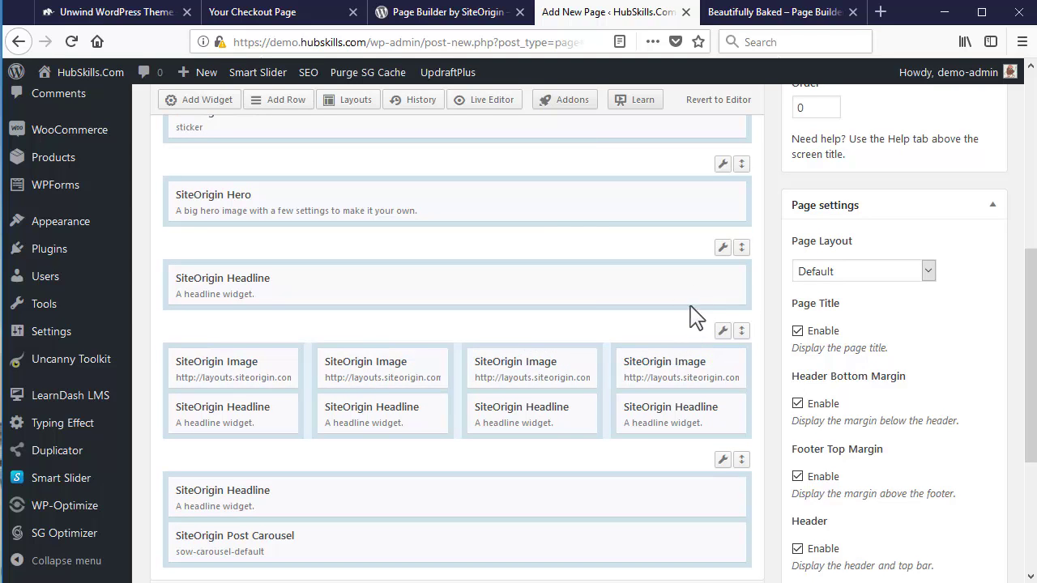
pyautogui.moveTo(724, 251)
pyautogui.moveTo(1030, 307); pyautogui.dragTo(1029, 322)
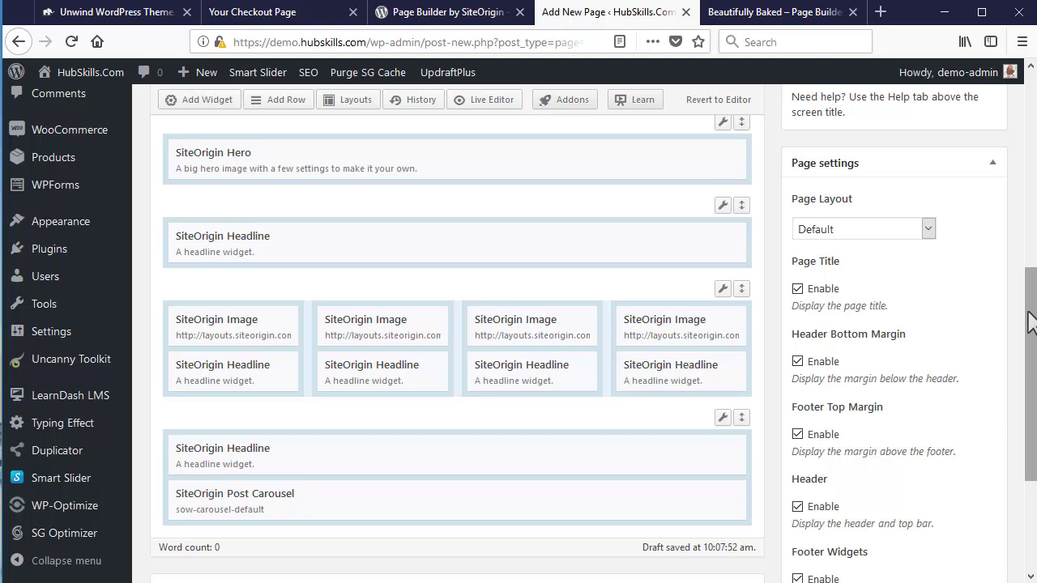
pyautogui.moveTo(1030, 322)
pyautogui.mouseDown()
pyautogui.moveTo(1031, 352)
pyautogui.moveTo(1029, 324)
pyautogui.mouseUp()
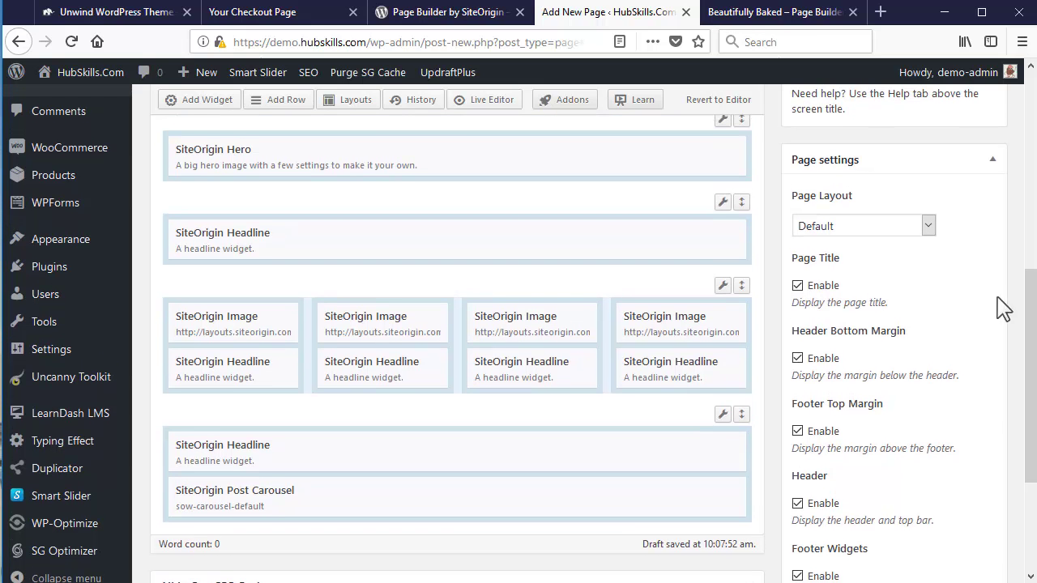
pyautogui.click(927, 227)
pyautogui.click(915, 266)
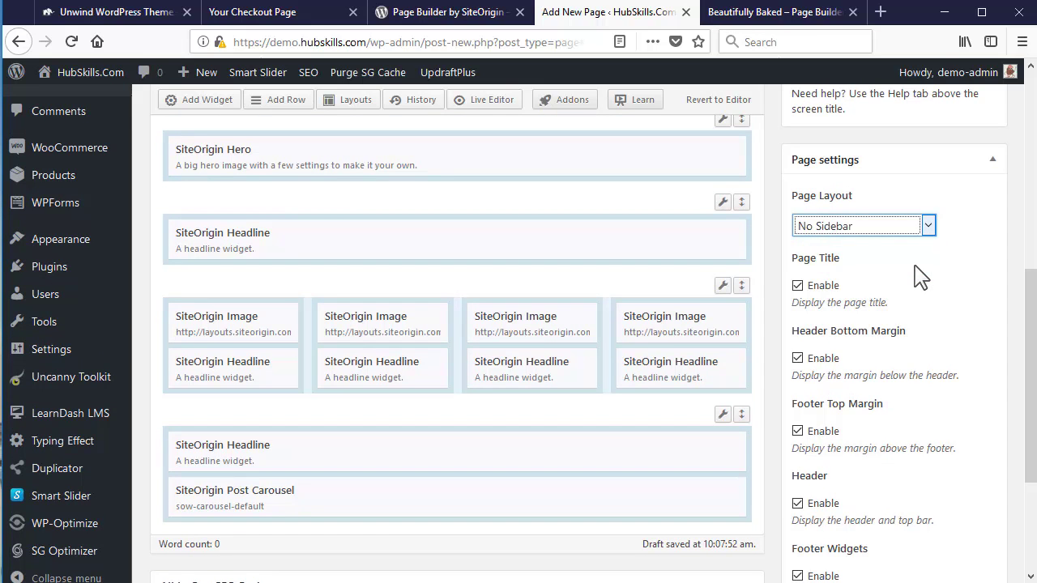
# Step: Disable the Header Bottom Margin and Footer Top Margin in the page settings
pyautogui.moveTo(1026, 301); pyautogui.dragTo(1027, 345)
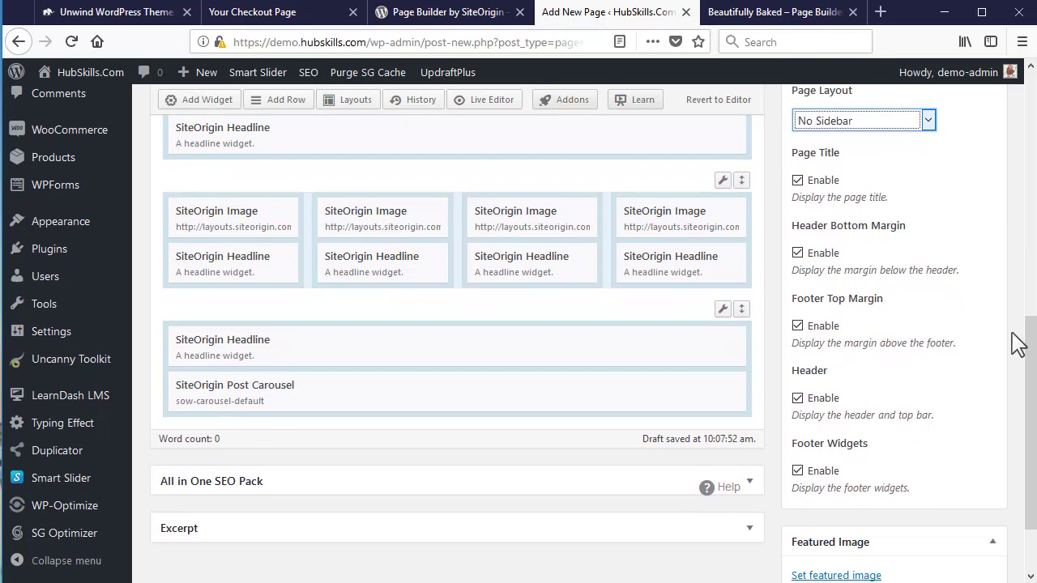
pyautogui.click(798, 253)
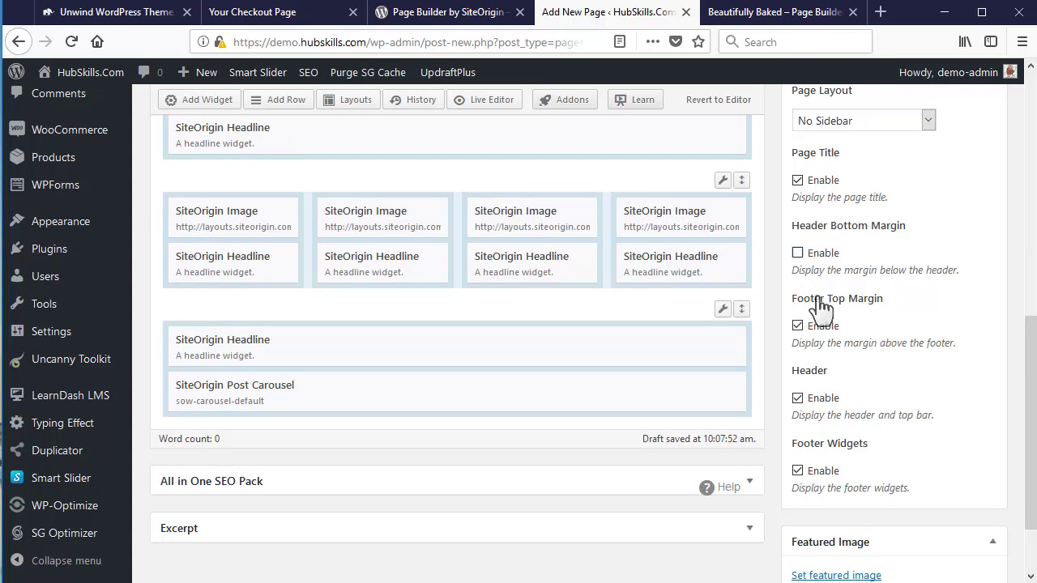
pyautogui.click(798, 326)
# Step: Preview the draft page built from the Beautifully Baked layout
pyautogui.moveTo(1033, 453); pyautogui.dragTo(1022, 197)
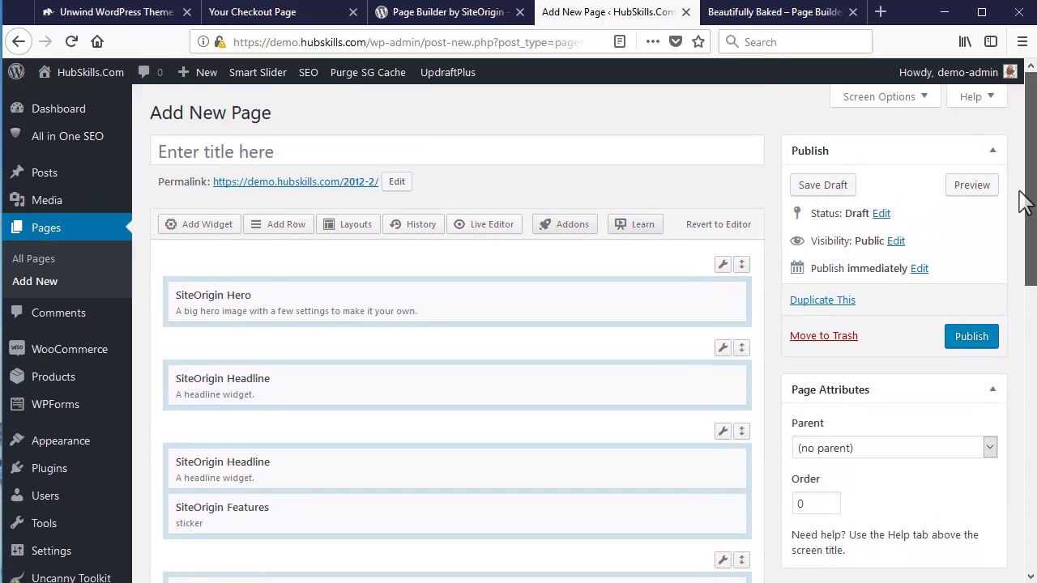
pyautogui.click(972, 187)
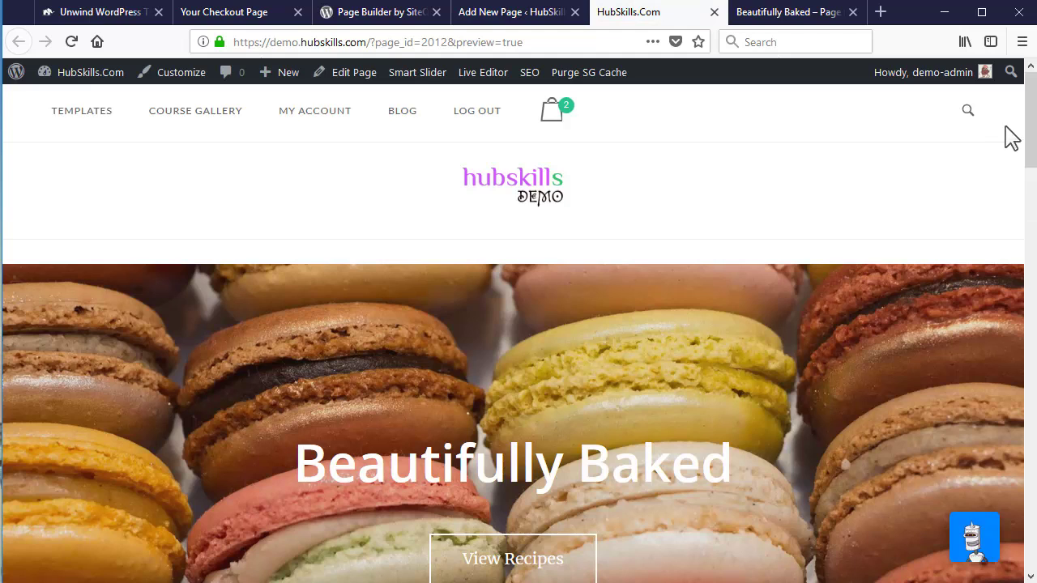
pyautogui.moveTo(1032, 105)
pyautogui.mouseDown()
pyautogui.moveTo(1023, 291)
pyautogui.moveTo(1029, 515)
pyautogui.moveTo(1017, 94)
pyautogui.mouseUp()
# Step: Remove the 12 Free Amazing Tools course from the cart and review the previewed page down to its Services section
pyautogui.moveTo(554, 113)
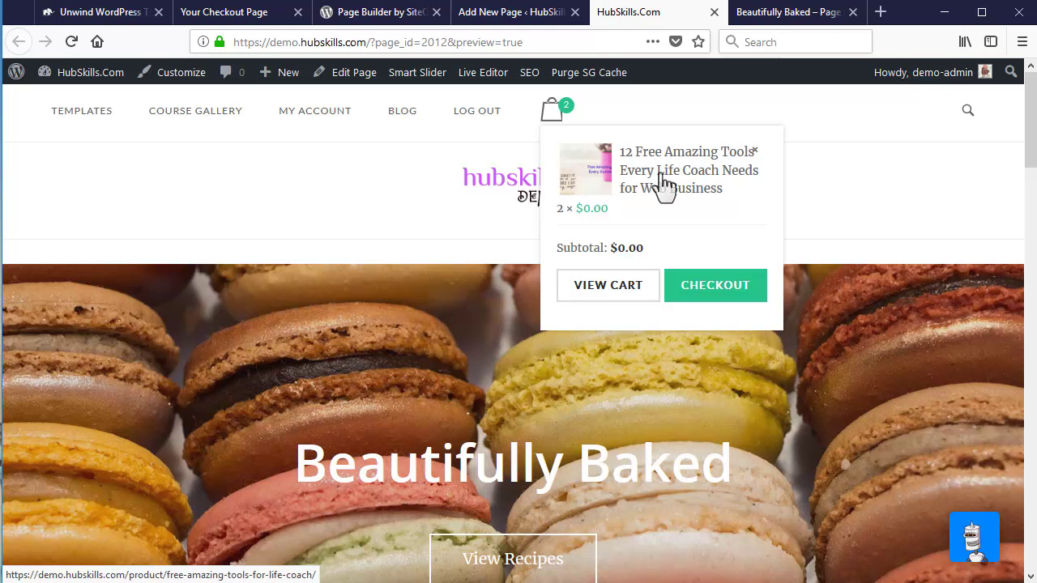
pyautogui.click(755, 153)
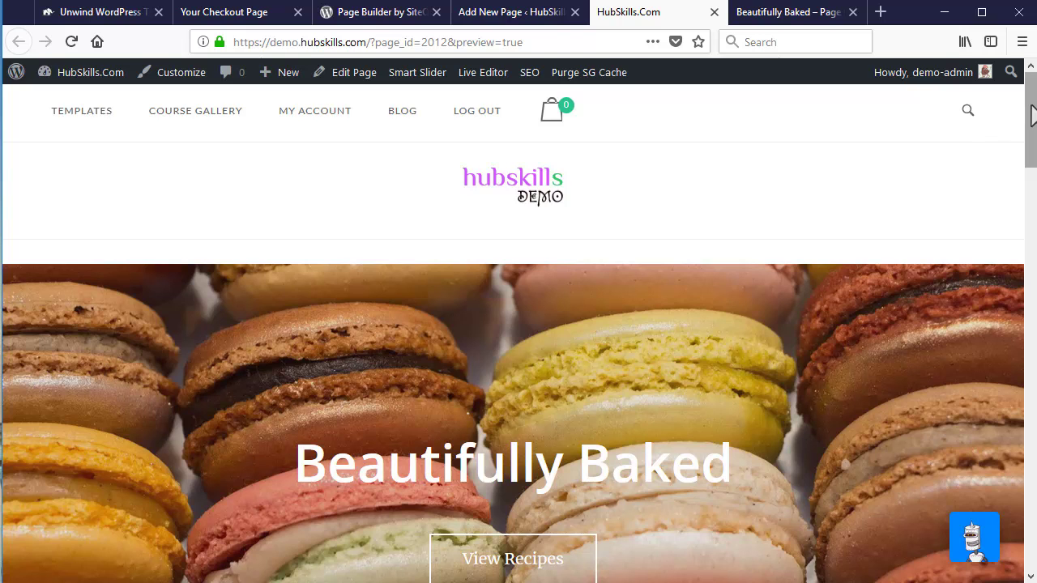
pyautogui.moveTo(1032, 118); pyautogui.dragTo(1033, 187)
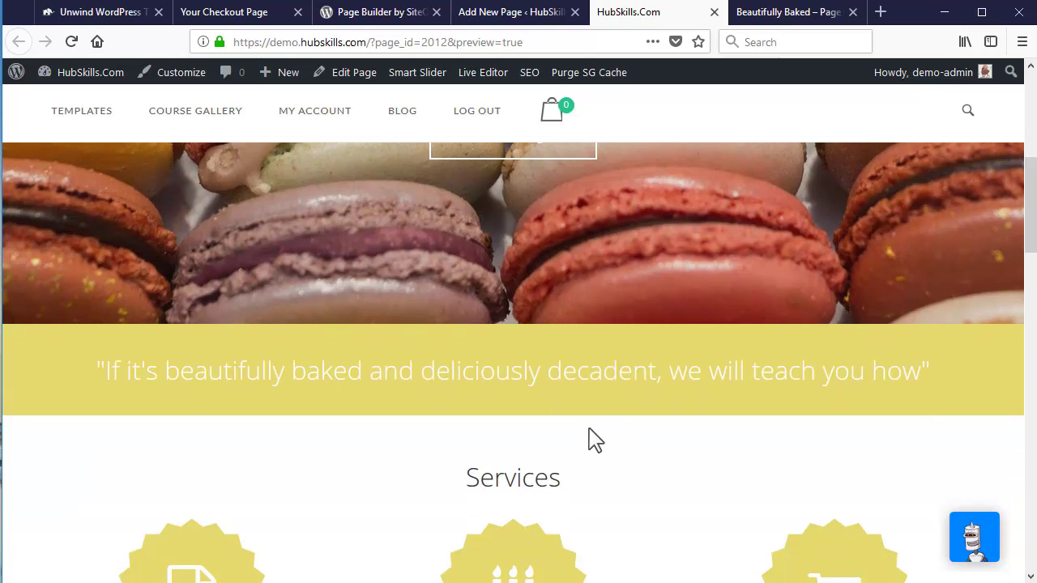